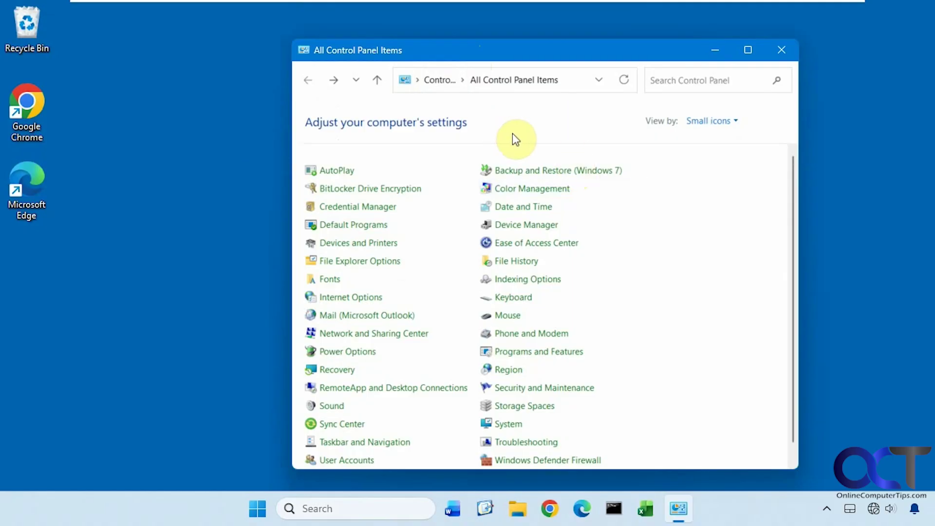
Open BitLocker Drive Encryption from All Control Panel Items to see C: and Backup (D:)
{"action": "left_click", "coordinate": [358, 193]}
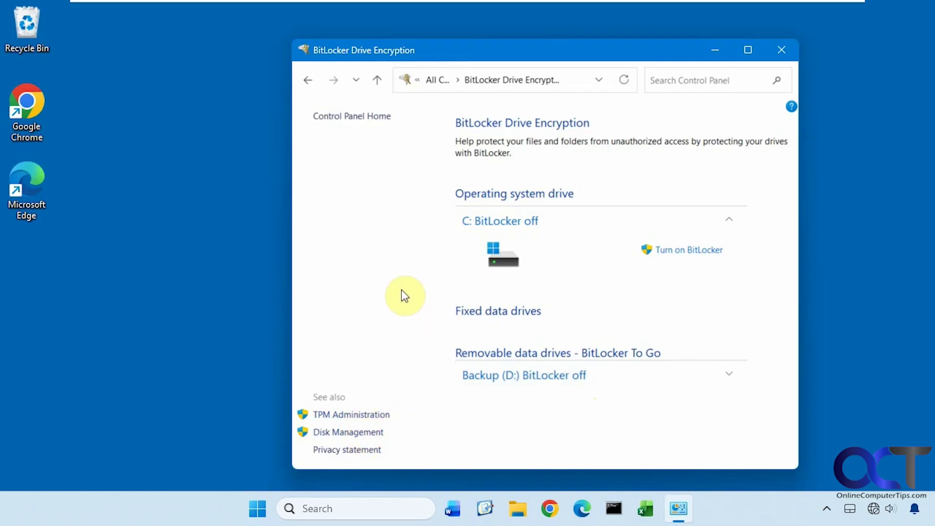
Turn on BitLocker for drive C: and let the configuration check finish
{"action": "left_click", "coordinate": [683, 253]}
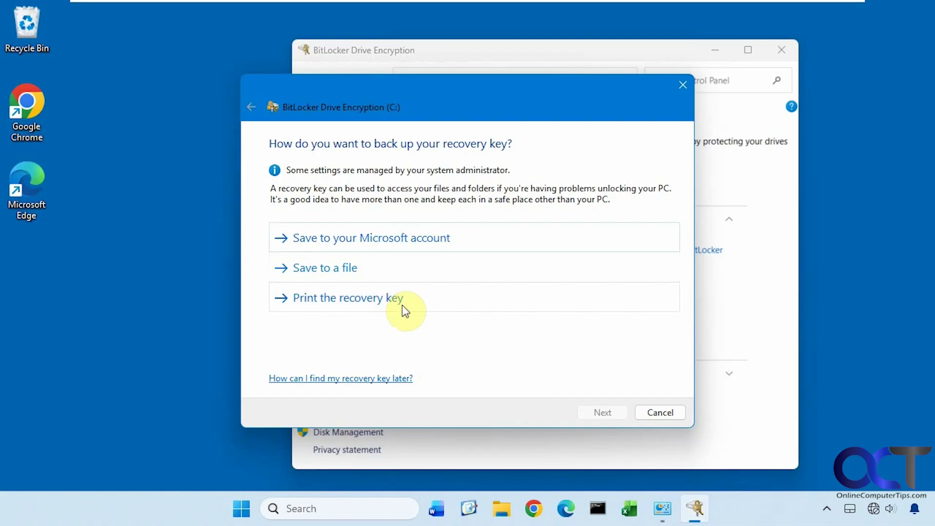
Try saving the C: recovery key to the root of Backup (D:) and dismiss the refusal error
{"action": "left_click", "coordinate": [338, 269]}
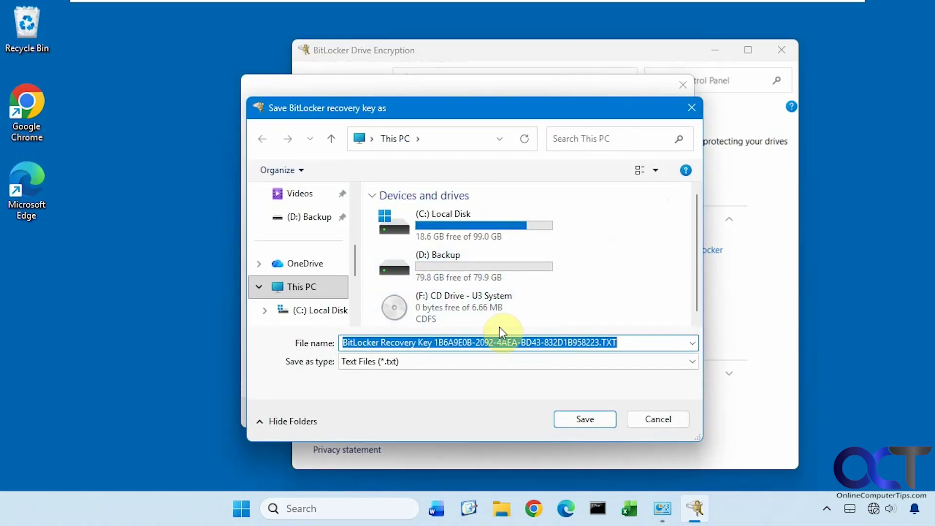
{"action": "left_click", "coordinate": [450, 263]}
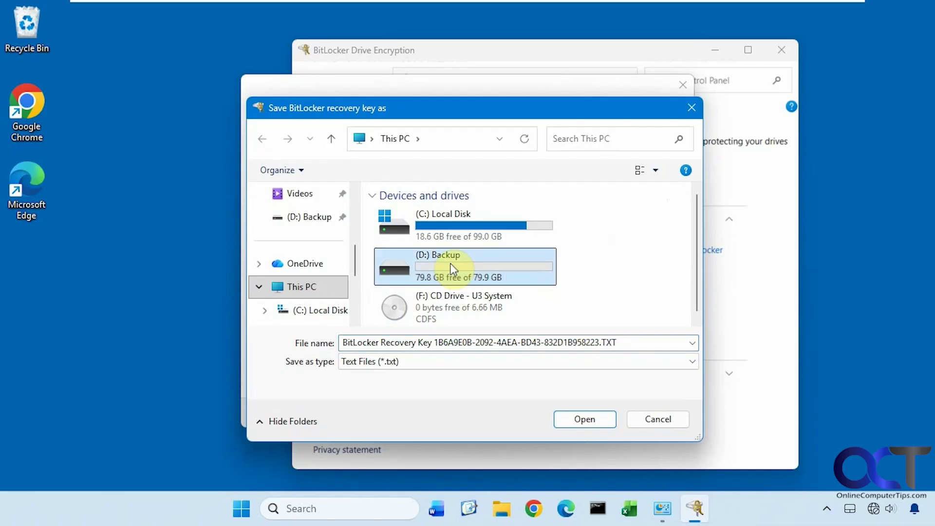
{"action": "left_click", "coordinate": [585, 420]}
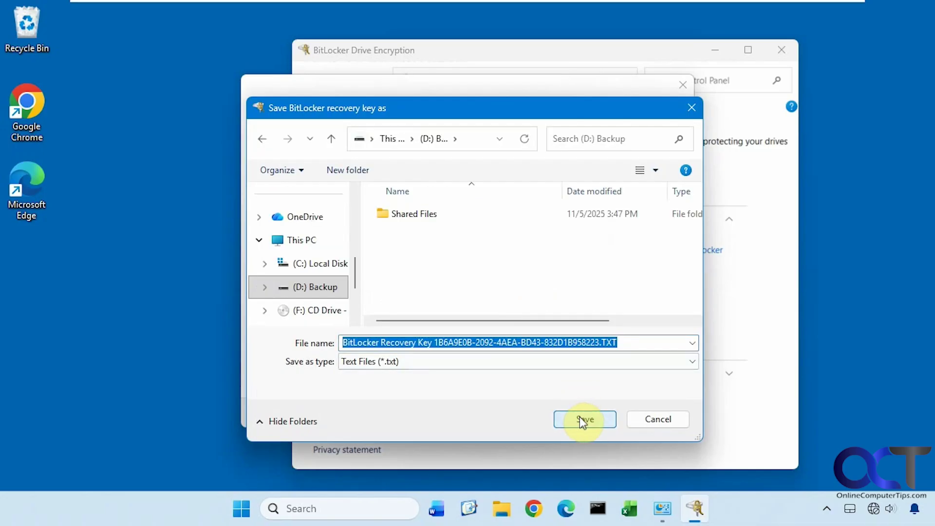
{"action": "left_click", "coordinate": [585, 419]}
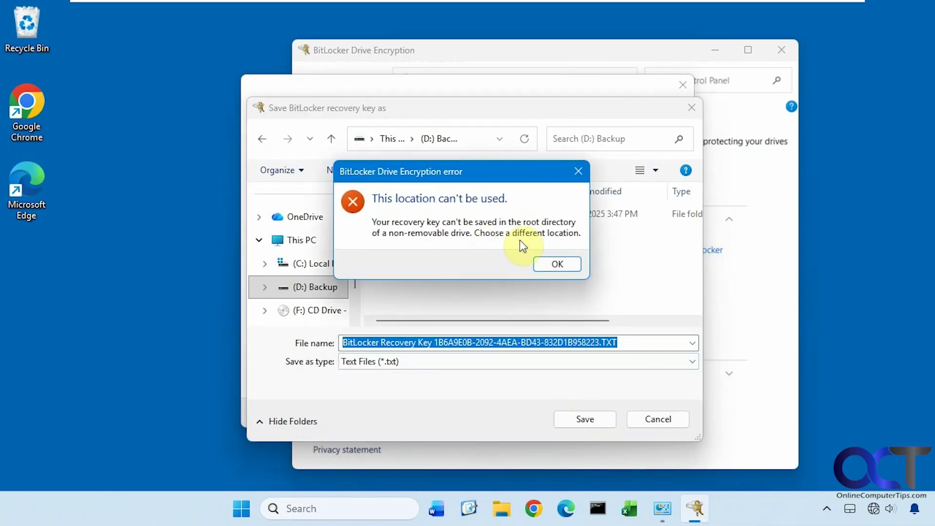
{"action": "left_click", "coordinate": [557, 264]}
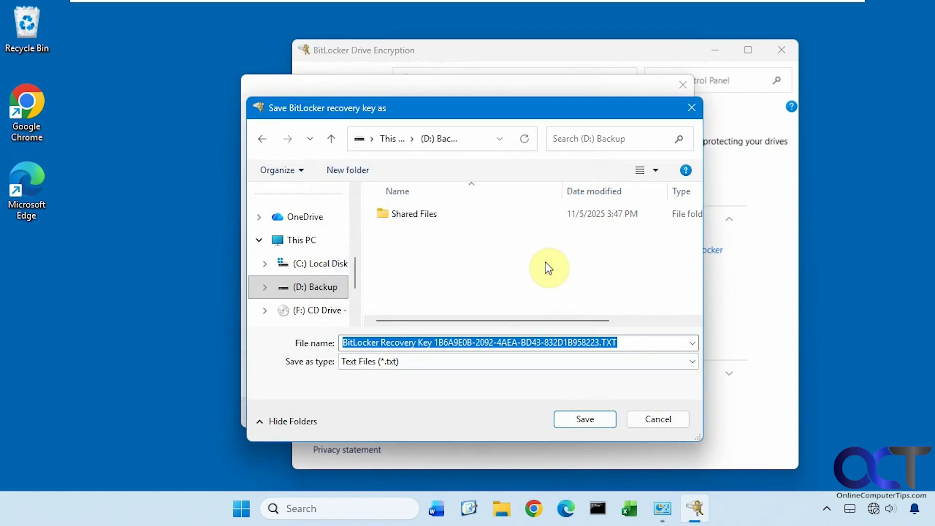
Create a 'Bitlocker Key' folder on D: and save the recovery key file inside it
{"action": "left_click", "coordinate": [367, 175]}
{"action": "type", "text": "B"}
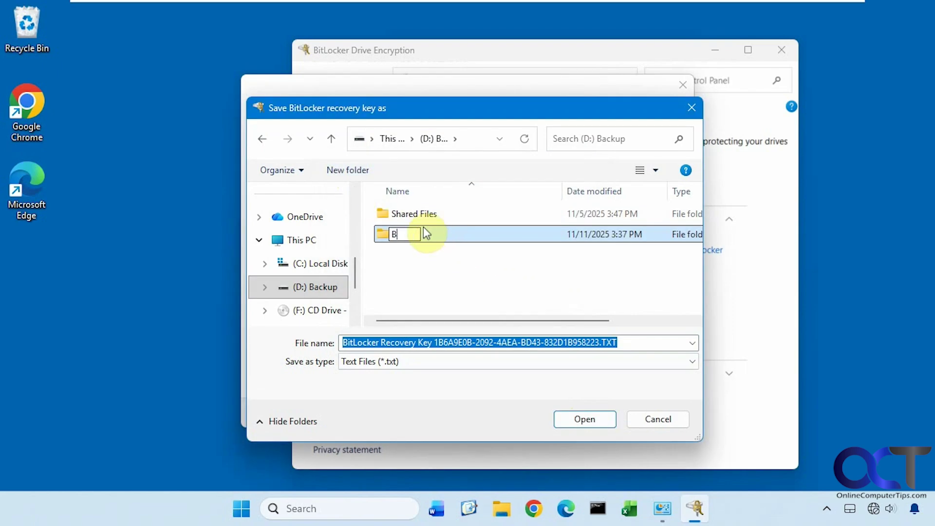
{"action": "type", "text": "itlocker Key"}
{"action": "key", "text": "Return"}
{"action": "double_click", "coordinate": [425, 233]}
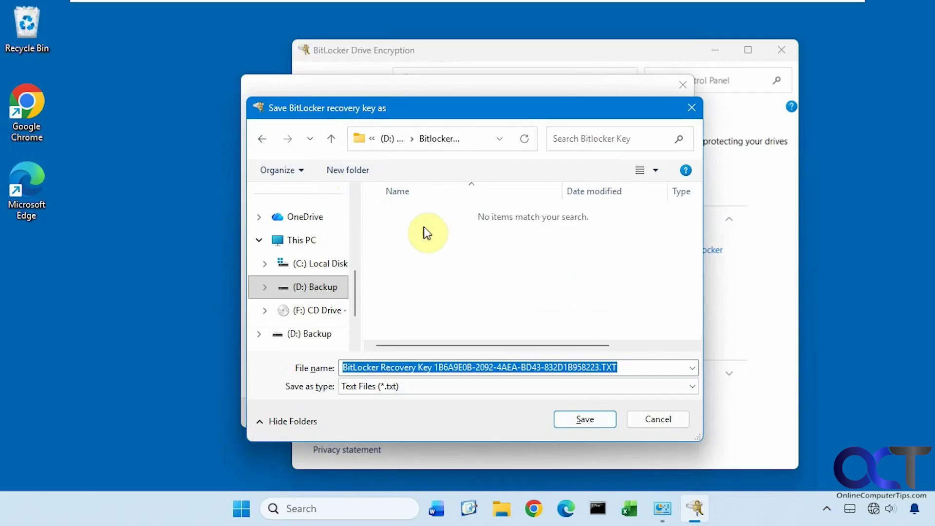
{"action": "left_click", "coordinate": [584, 419]}
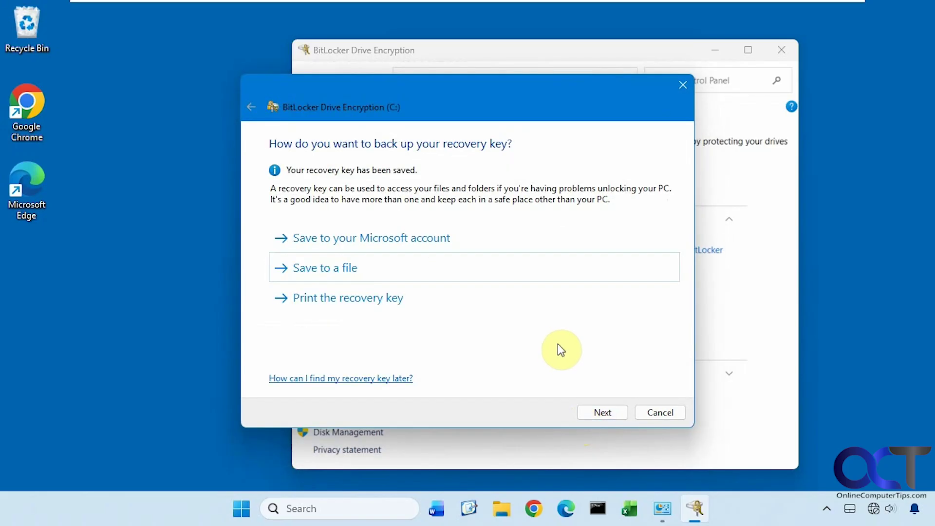
Continue past key backup, keeping 'Encrypt used disk space only', to reach the encryption mode choice
{"action": "left_click", "coordinate": [600, 411]}
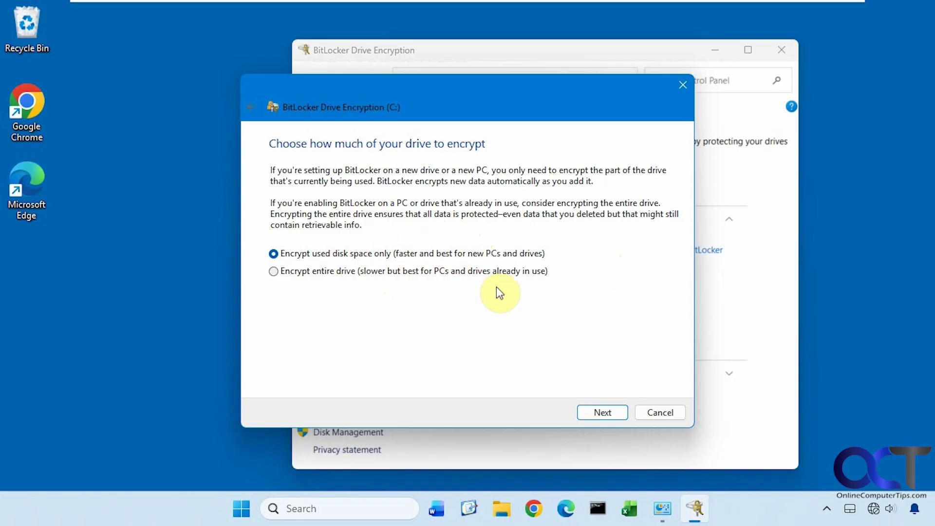
{"action": "left_click", "coordinate": [602, 413]}
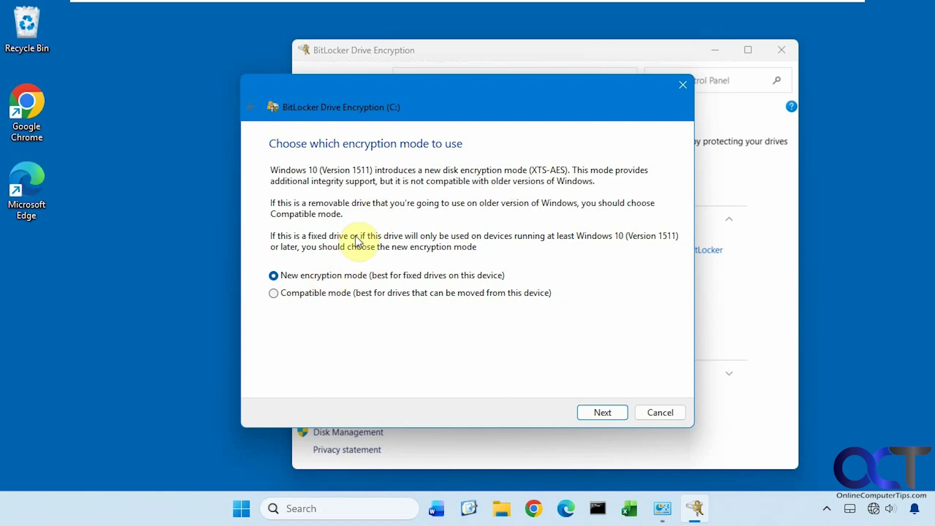
Keep New encryption mode (XTS-AES) and encrypt drive C: until complete
{"action": "left_click", "coordinate": [601, 414]}
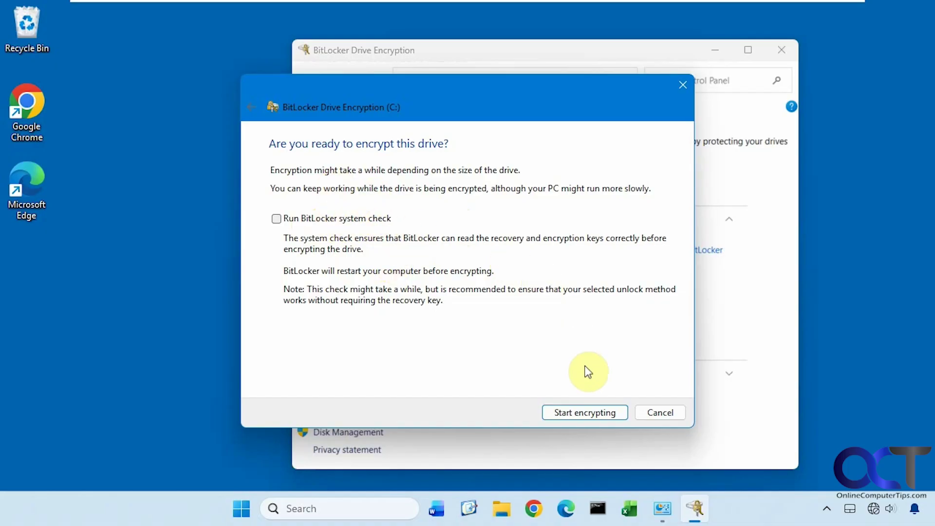
{"action": "left_click", "coordinate": [585, 412]}
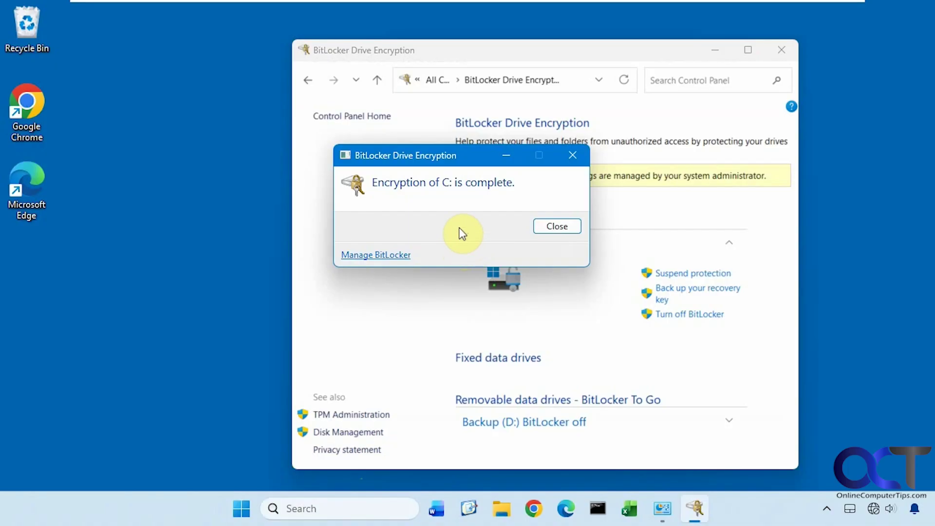
Dismiss the completion message, cancel the C: recovery key backup, and expand the Backup (D:) entry
{"action": "left_click", "coordinate": [556, 226]}
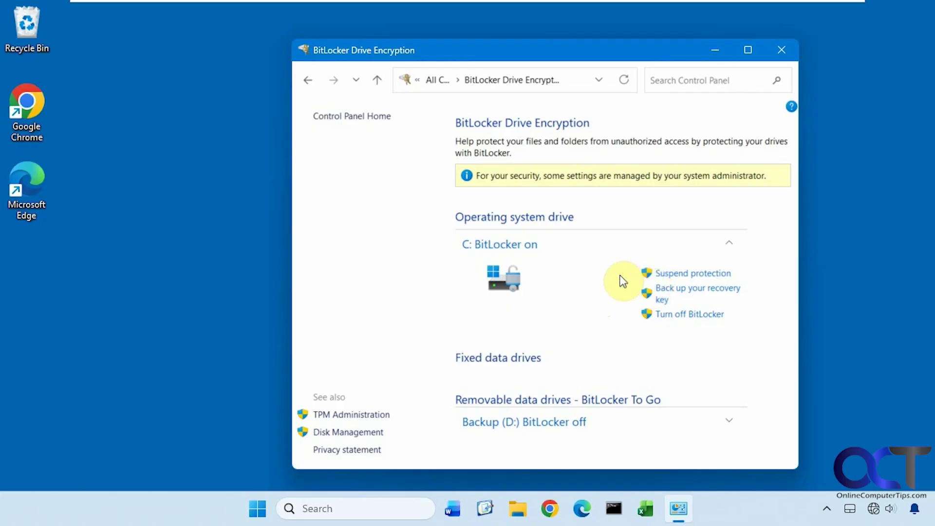
{"action": "left_click", "coordinate": [693, 292]}
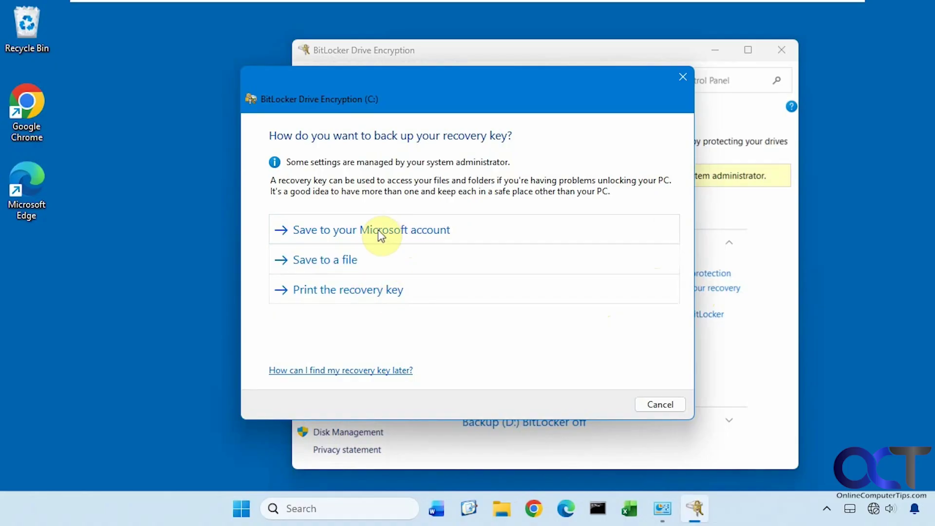
{"action": "left_click", "coordinate": [646, 405]}
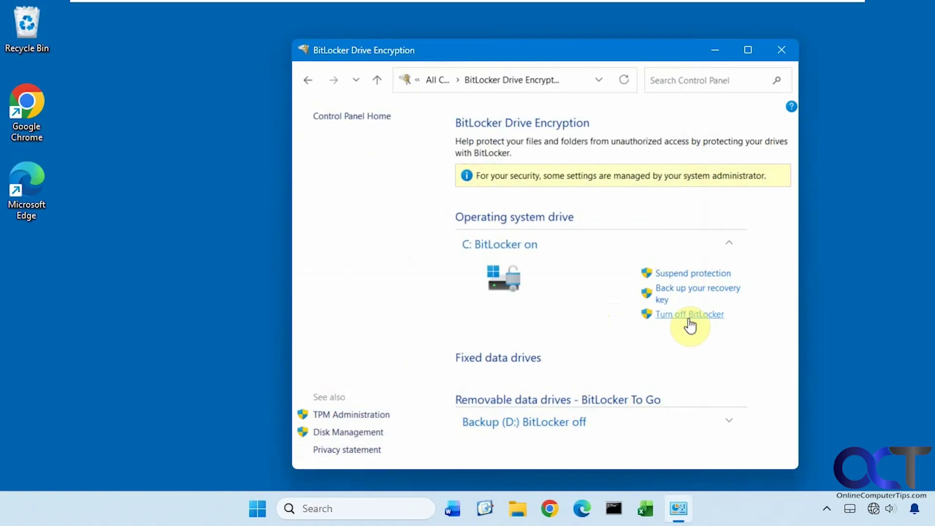
{"action": "left_click", "coordinate": [724, 421]}
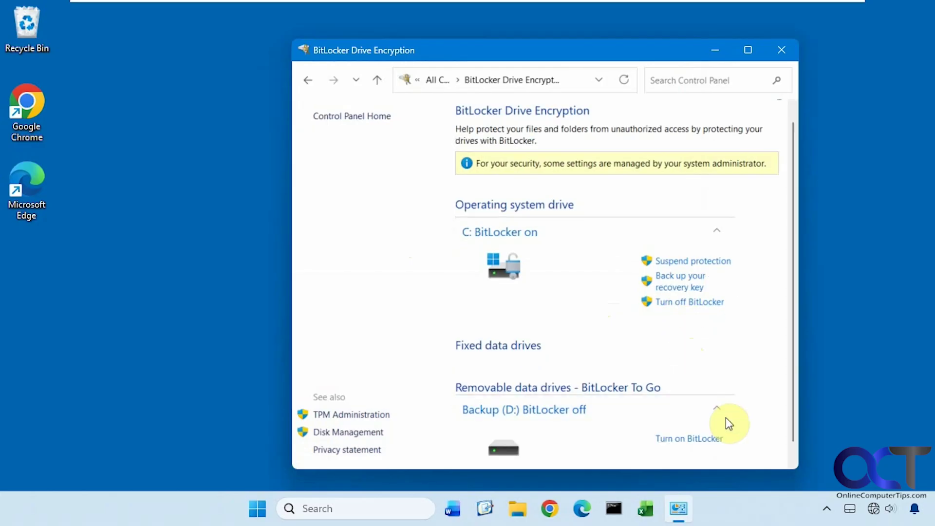
{"action": "scroll", "coordinate": [721, 408], "scroll_direction": "down", "scroll_amount": 1}
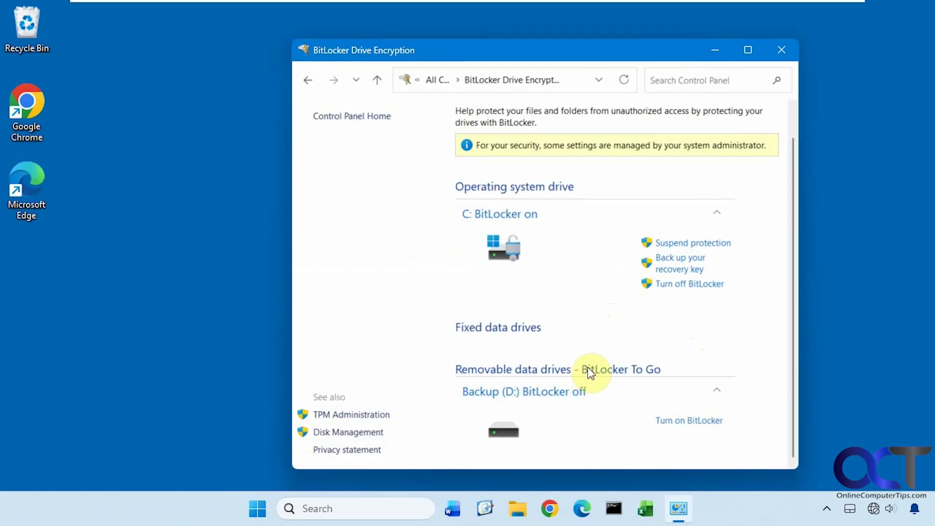
Turn on BitLocker for Backup (D:) using a password unlock, entering the password twice
{"action": "left_click", "coordinate": [682, 421]}
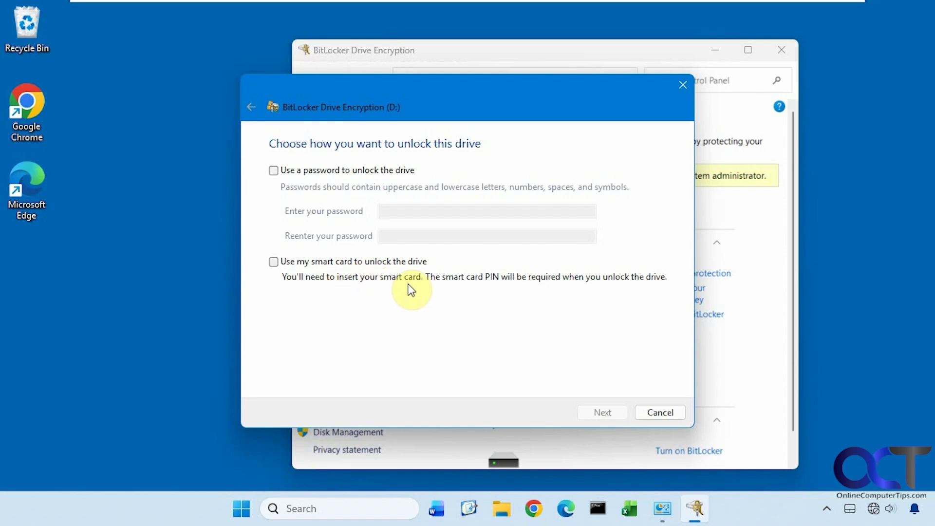
{"action": "left_click", "coordinate": [274, 174]}
{"action": "left_click", "coordinate": [411, 210]}
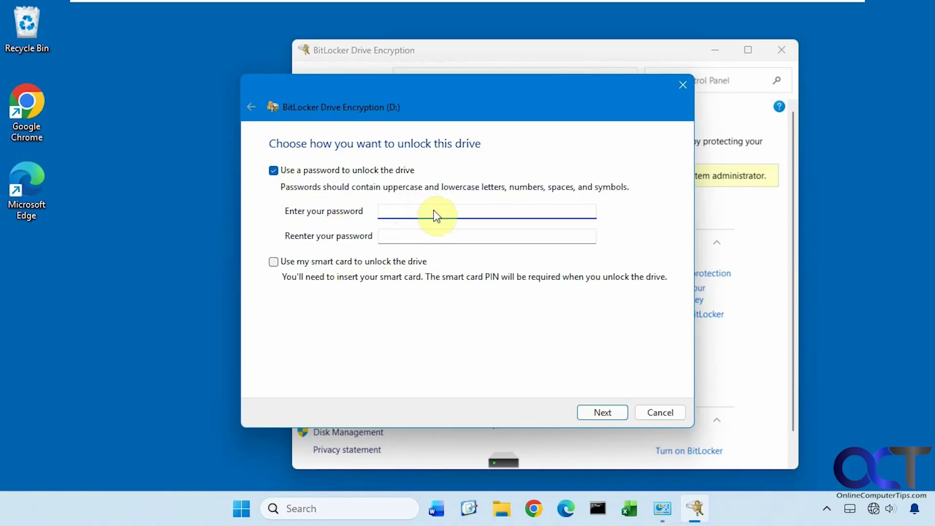
{"action": "type", "text": "*****"}
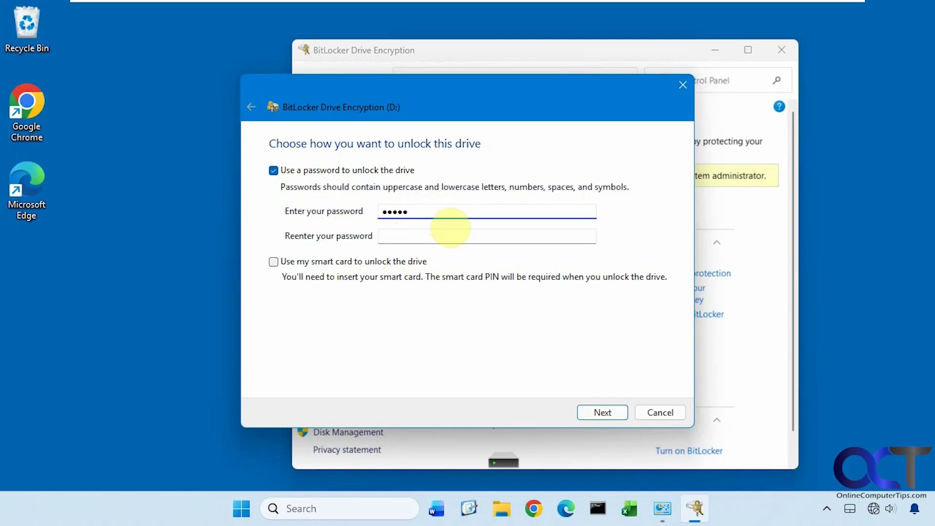
{"action": "type", "text": "*****"}
{"action": "key", "text": "Tab"}
{"action": "type", "text": "**********"}
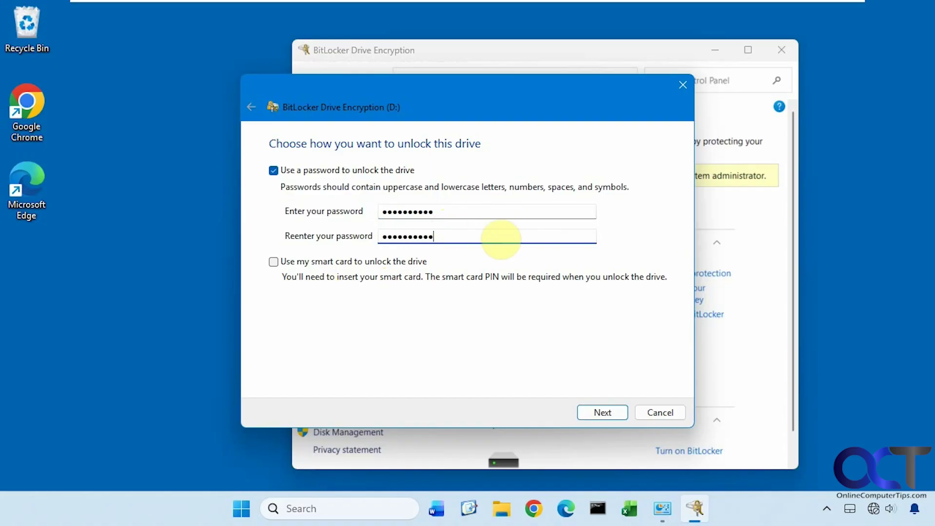
{"action": "left_click", "coordinate": [600, 412]}
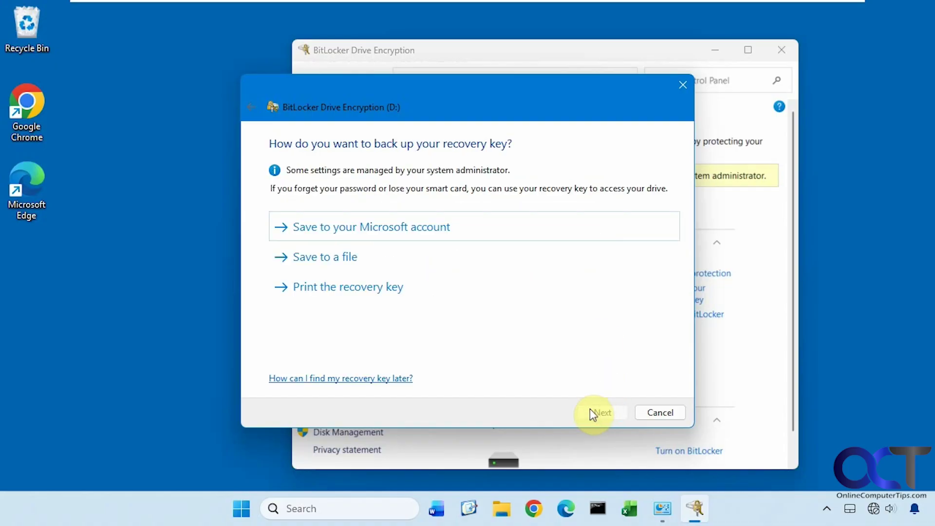
Try saving the D: recovery key into D:'s Bitlocker Key folder and dismiss the refusal error
{"action": "left_click", "coordinate": [355, 261]}
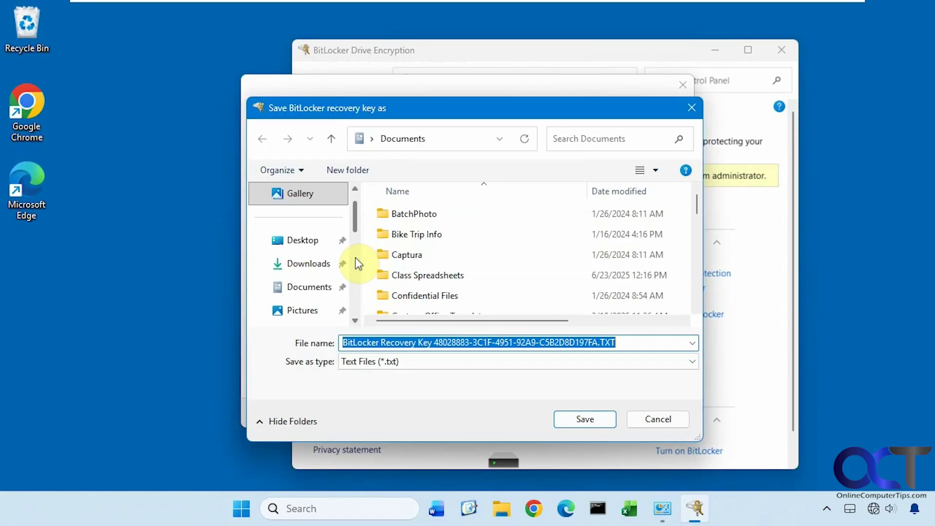
{"action": "scroll", "coordinate": [359, 263], "scroll_direction": "down", "scroll_amount": 5}
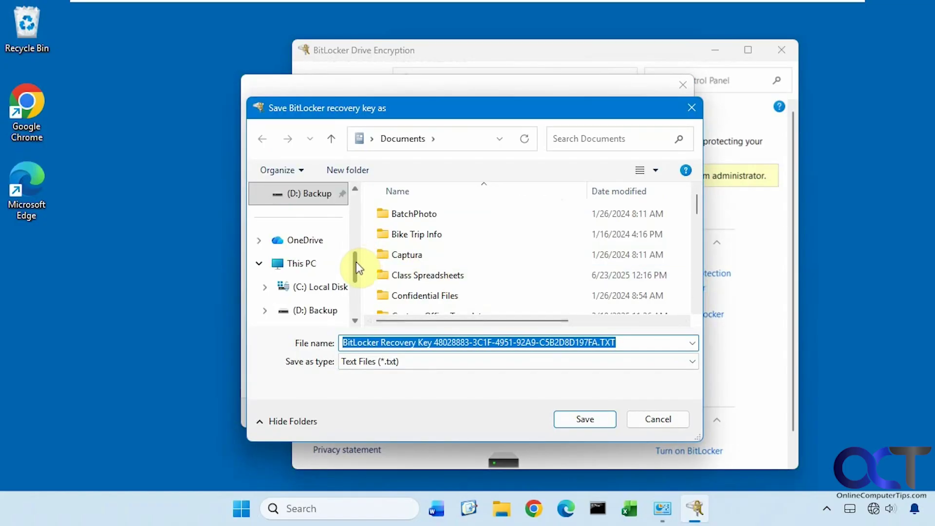
{"action": "scroll", "coordinate": [356, 267], "scroll_direction": "down", "scroll_amount": 2}
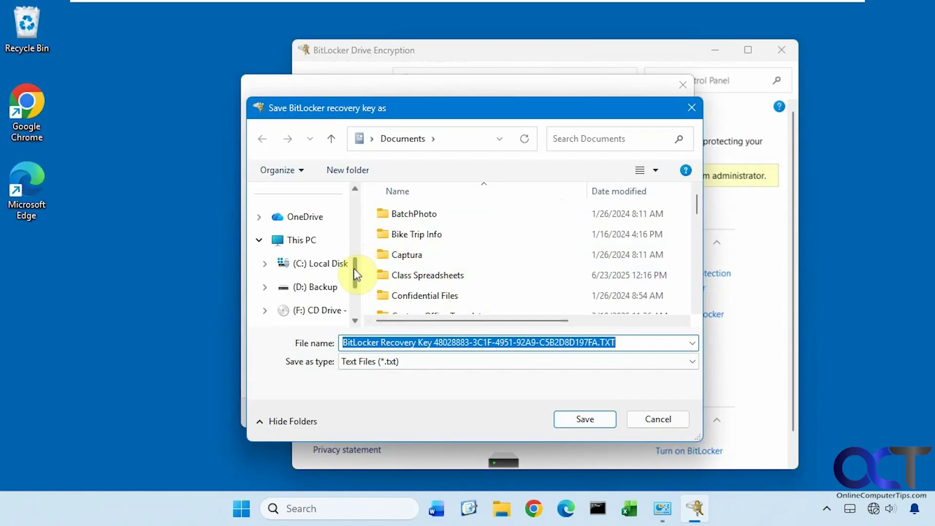
{"action": "left_click", "coordinate": [335, 291]}
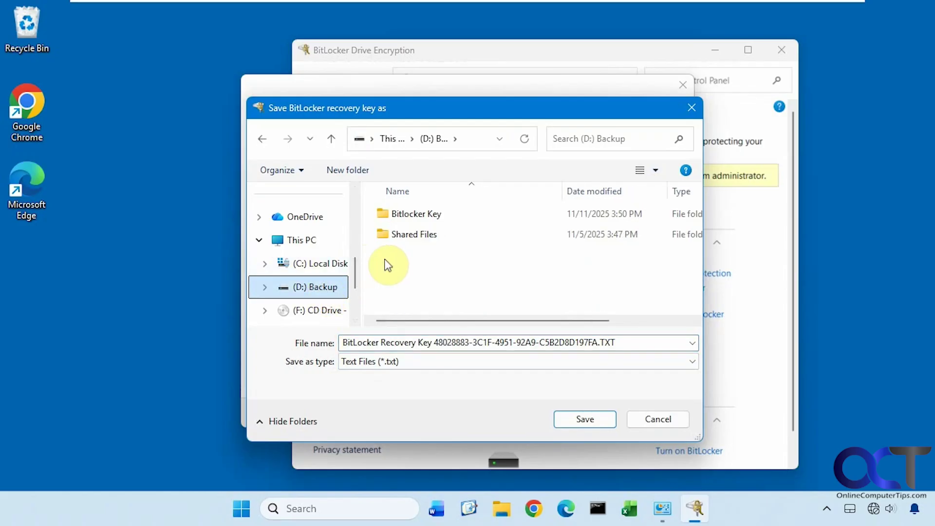
{"action": "double_click", "coordinate": [417, 215]}
{"action": "left_click", "coordinate": [587, 421]}
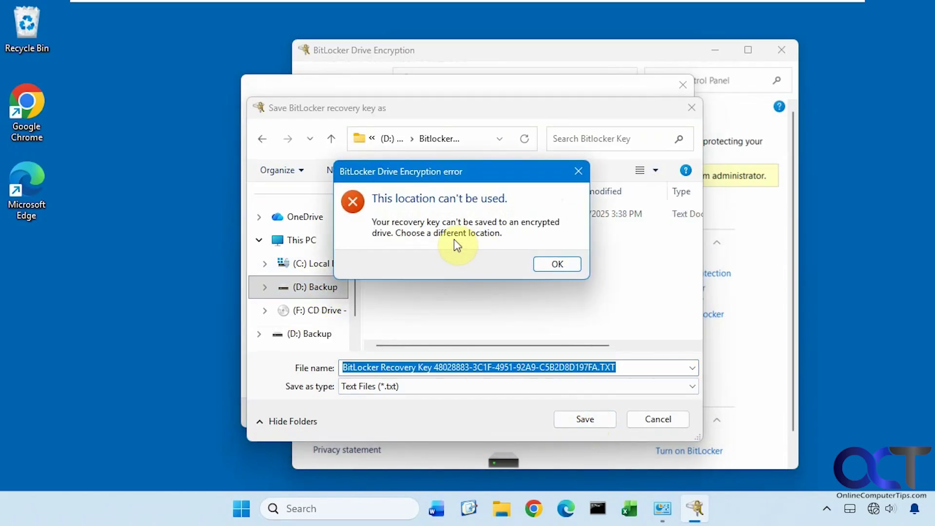
{"action": "left_click", "coordinate": [550, 262]}
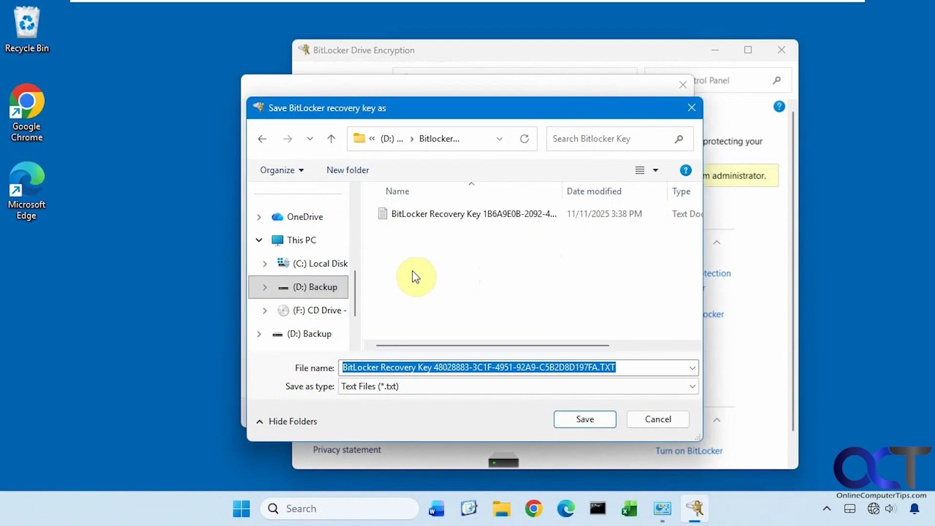
Try saving the key to the Desktop on C:, dismiss the error, and cancel the file save
{"action": "left_click", "coordinate": [326, 263]}
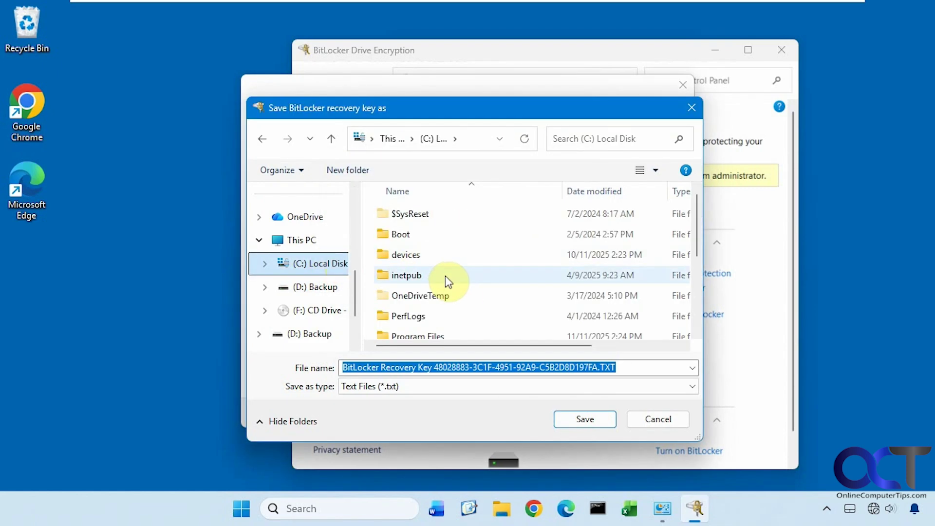
{"action": "scroll", "coordinate": [445, 278], "scroll_direction": "down", "scroll_amount": 1}
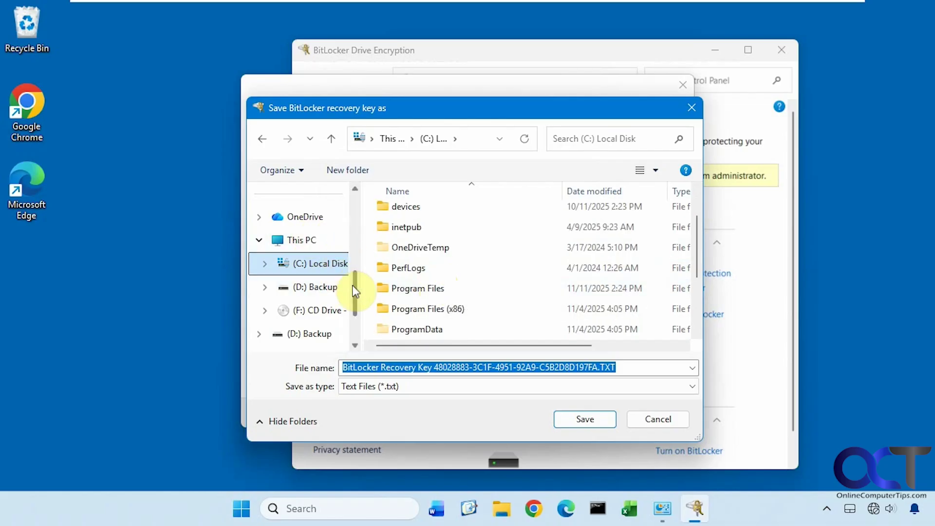
{"action": "left_click_drag", "start_coordinate": [356, 292], "coordinate": [355, 188]}
{"action": "left_click", "coordinate": [303, 267]}
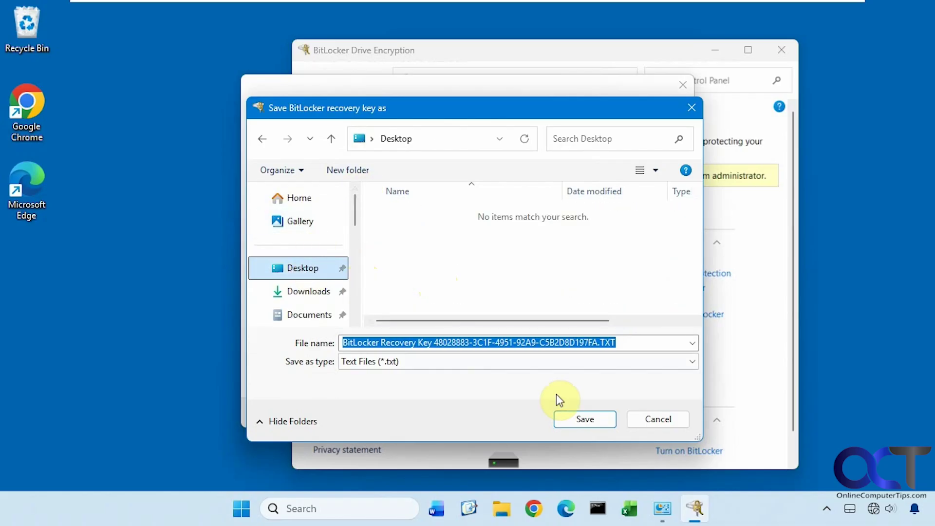
{"action": "left_click", "coordinate": [565, 418]}
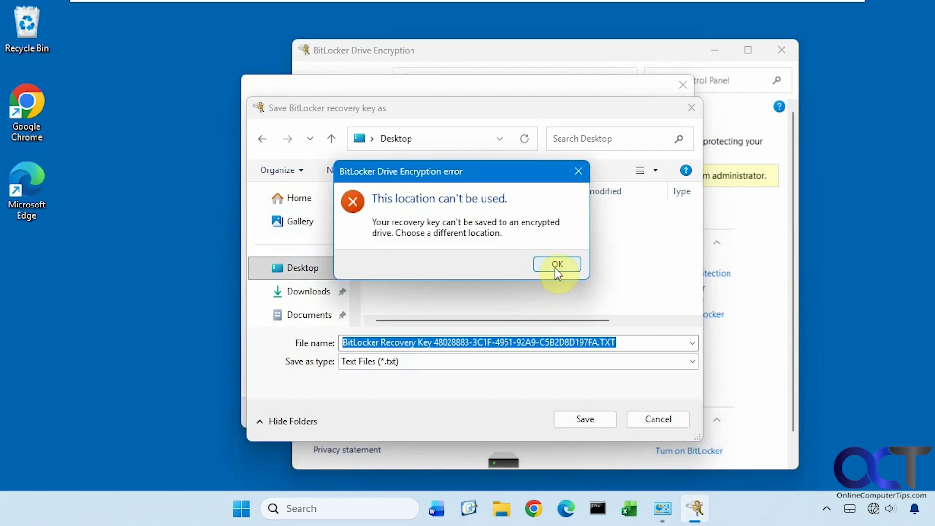
{"action": "left_click", "coordinate": [556, 264]}
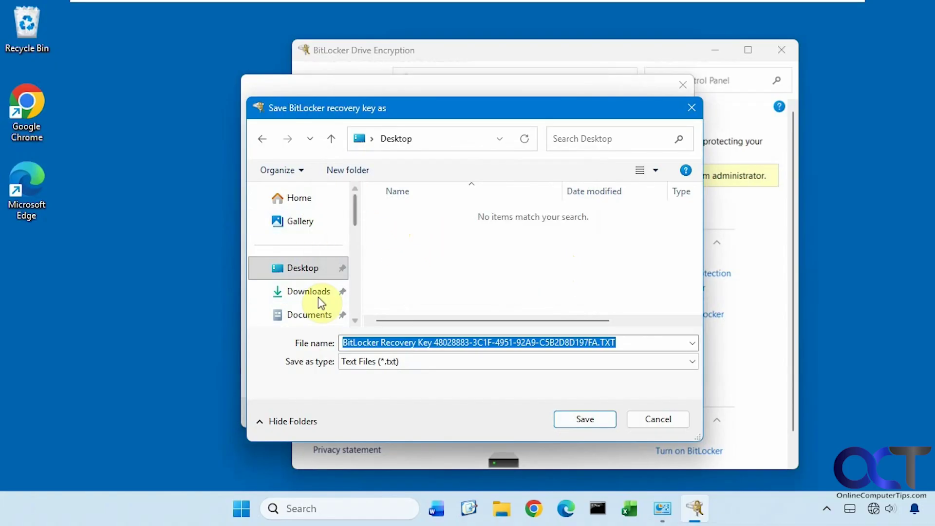
{"action": "left_click", "coordinate": [645, 419]}
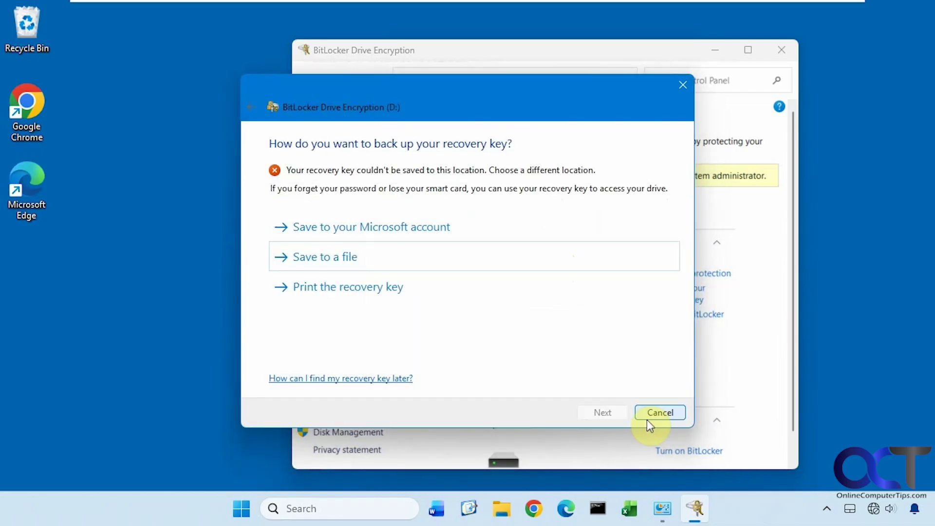
Print the D: recovery key with Microsoft Print to PDF to the Desktop, named 'key'
{"action": "left_click", "coordinate": [411, 288]}
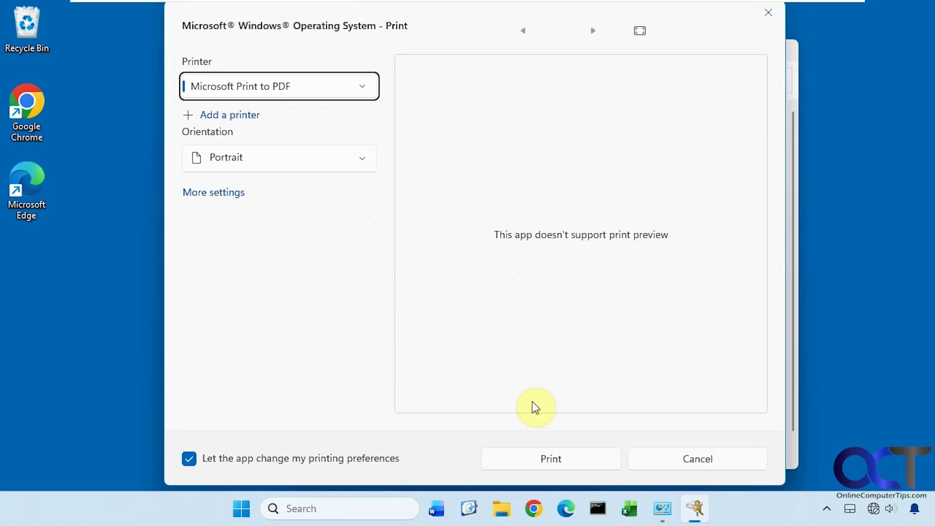
{"action": "left_click", "coordinate": [554, 459]}
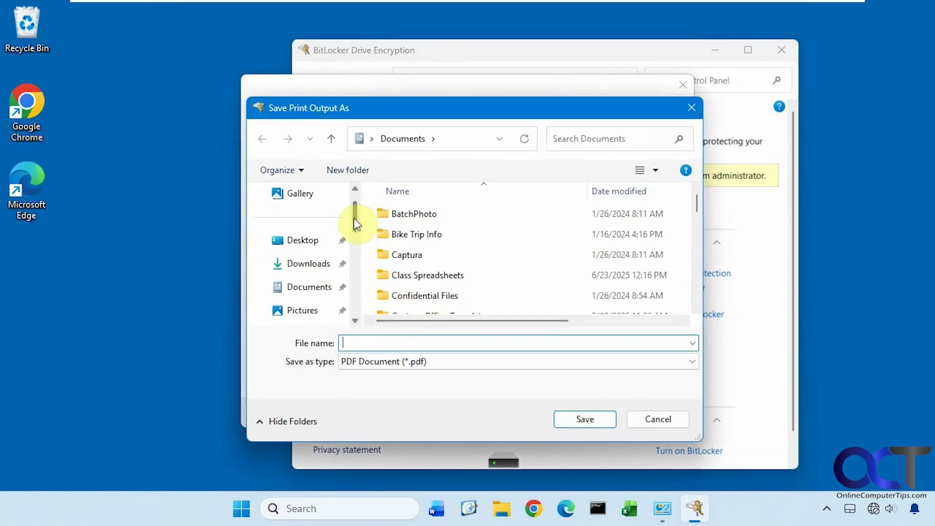
{"action": "left_click_drag", "start_coordinate": [356, 222], "coordinate": [346, 209]}
{"action": "left_click", "coordinate": [311, 275]}
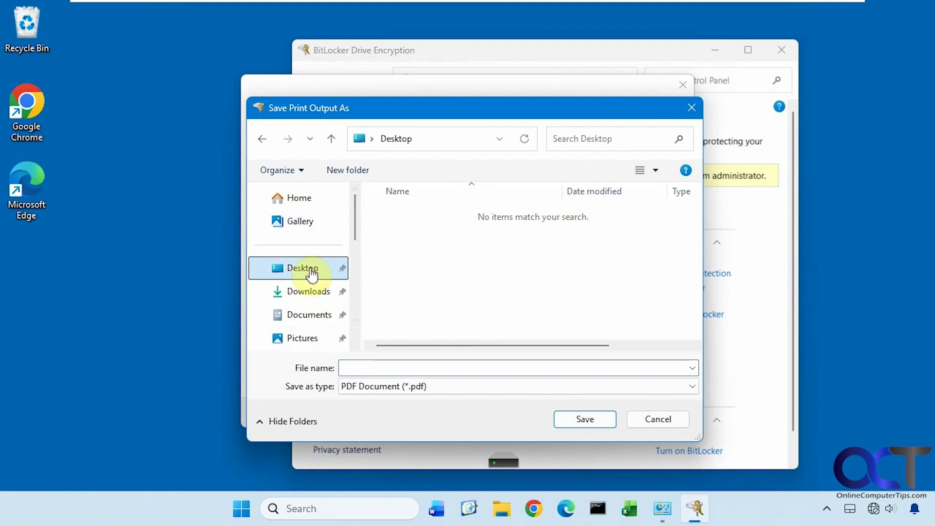
{"action": "left_click", "coordinate": [373, 363]}
{"action": "type", "text": "key"}
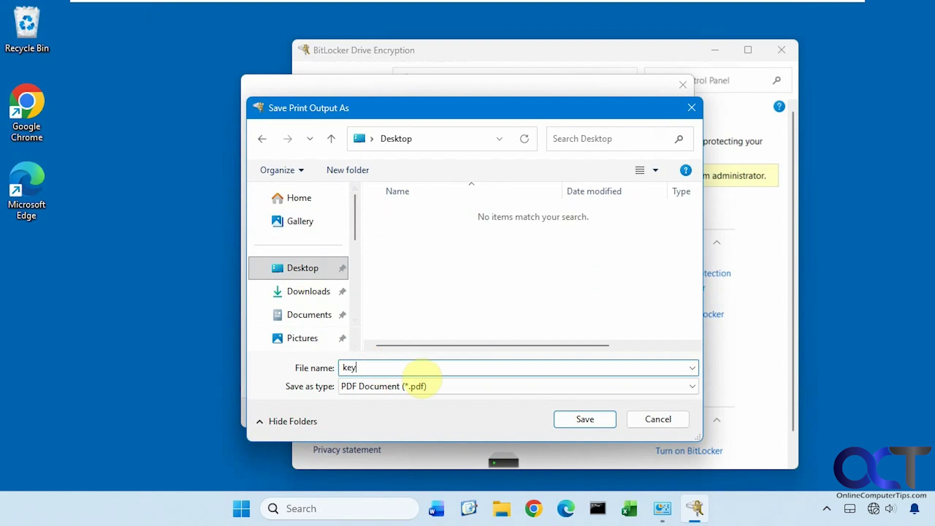
Save key.pdf, keep used-space-only encryption, pick the encryption mode, and encrypt Backup (D:)
{"action": "left_click", "coordinate": [574, 418]}
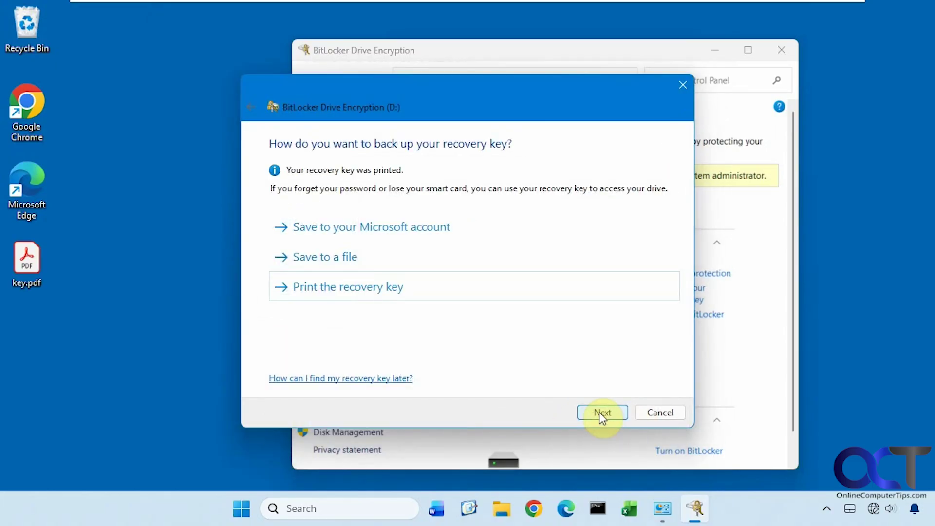
{"action": "left_click", "coordinate": [600, 412]}
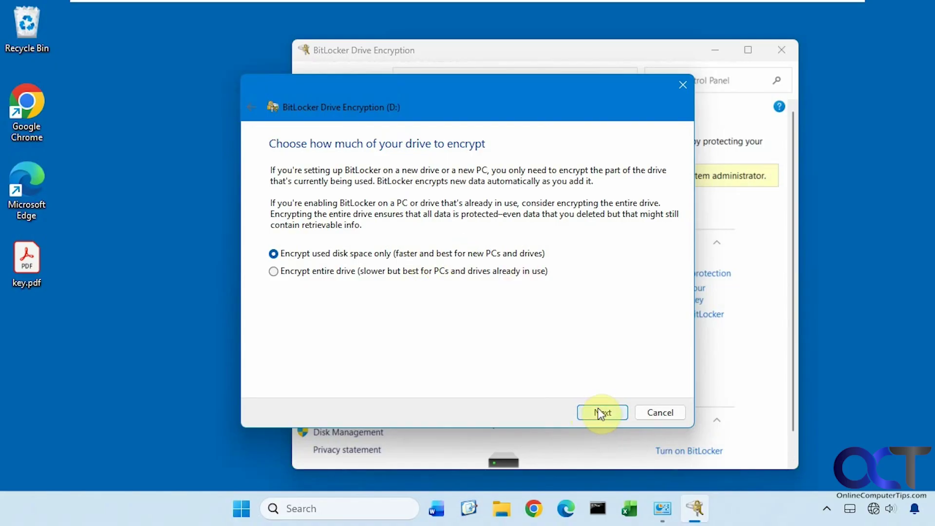
{"action": "left_click", "coordinate": [600, 413]}
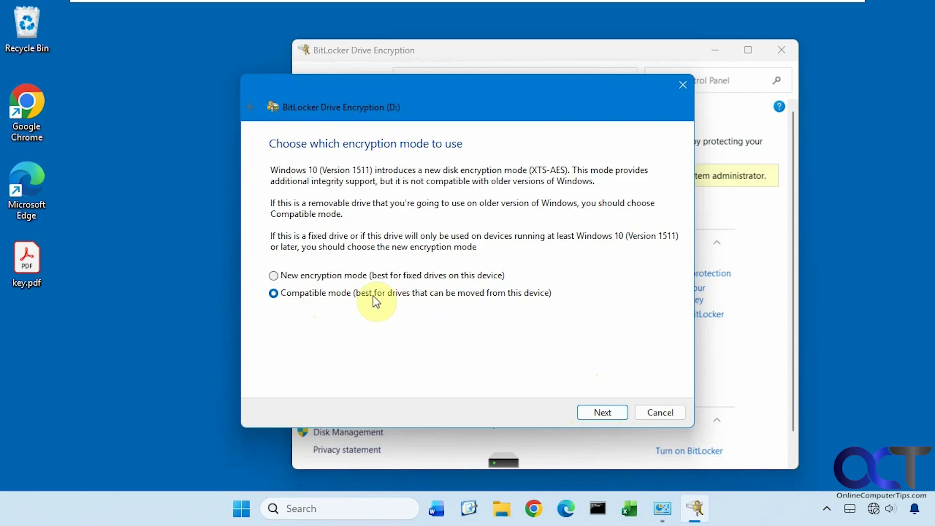
{"action": "left_click", "coordinate": [353, 277]}
{"action": "left_click", "coordinate": [604, 414]}
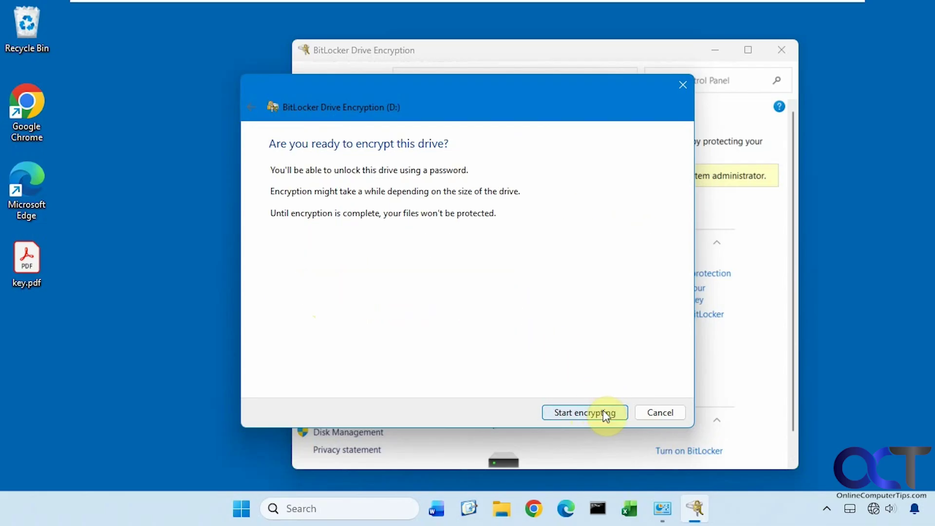
{"action": "left_click", "coordinate": [602, 413]}
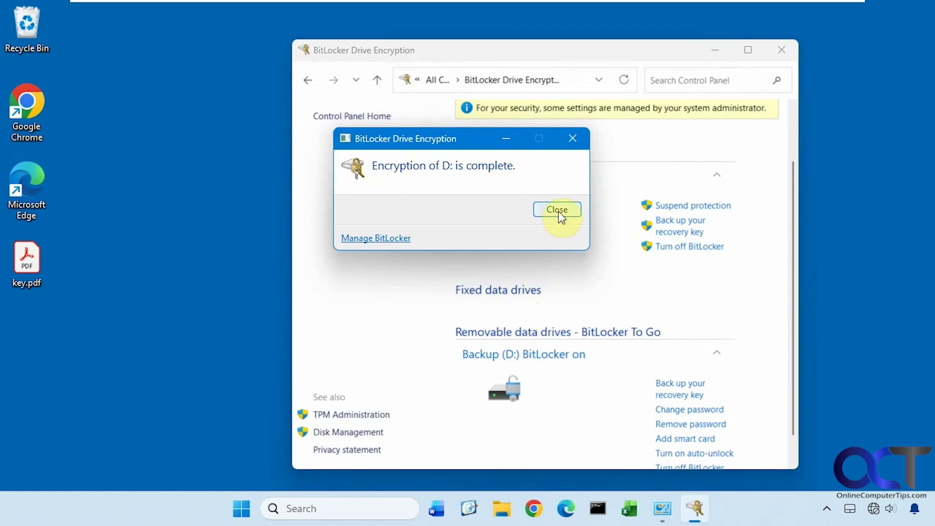
Dismiss the encryption-complete message, confirm C: and Backup (D:) show BitLocker on, and close BitLocker
{"action": "left_click", "coordinate": [557, 211]}
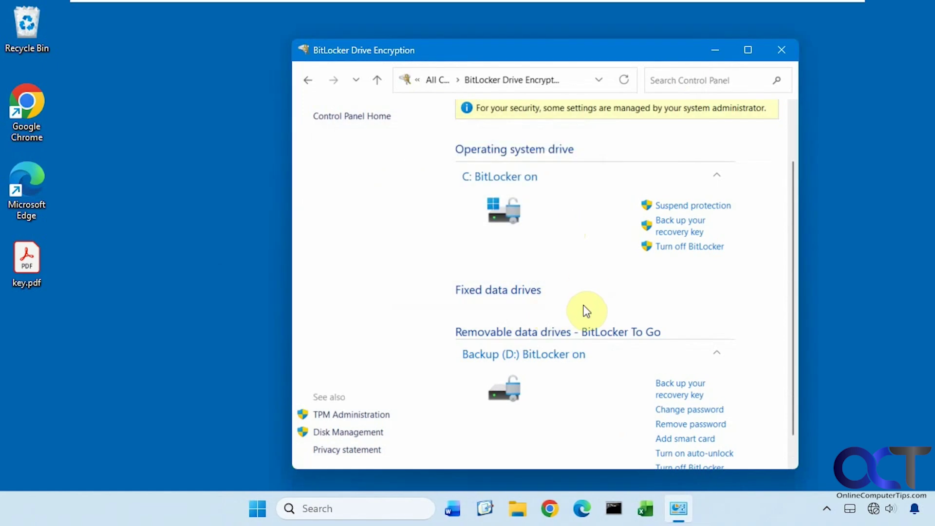
{"action": "scroll", "coordinate": [610, 370], "scroll_direction": "down", "scroll_amount": 1}
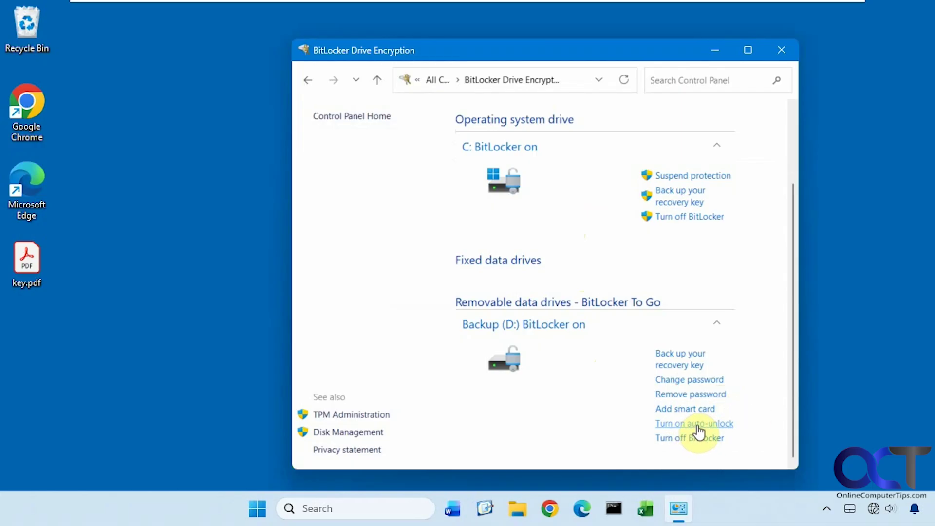
{"action": "left_click", "coordinate": [780, 51]}
Restart the computer from the Start menu's power options
{"action": "left_click", "coordinate": [271, 497]}
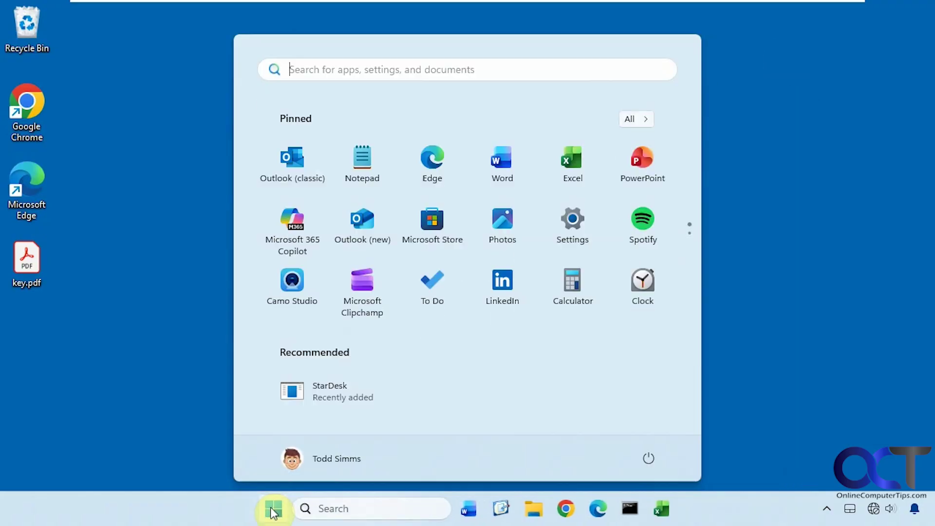
{"action": "left_click", "coordinate": [648, 457]}
{"action": "left_click", "coordinate": [660, 427]}
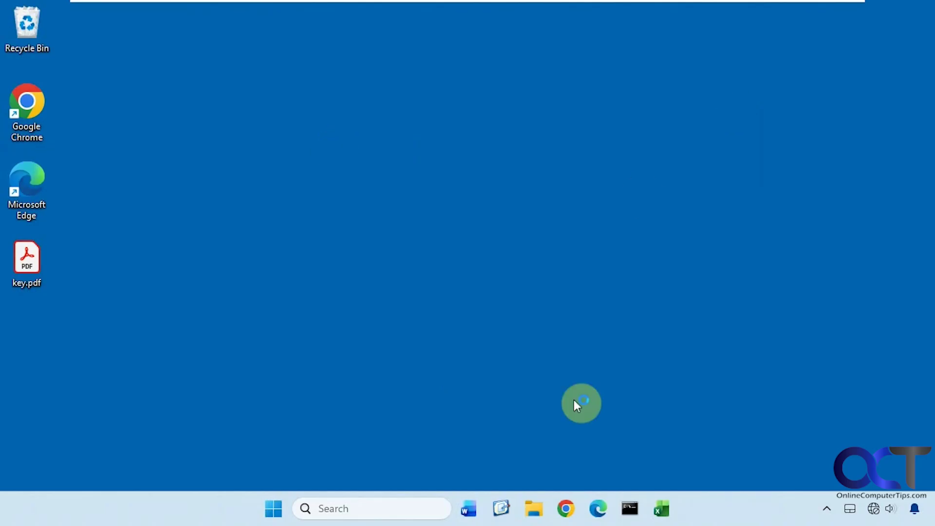
Unlock the Backup (D:) drive in File Explorer with its password, view its files, then close it
{"action": "left_click", "coordinate": [534, 508]}
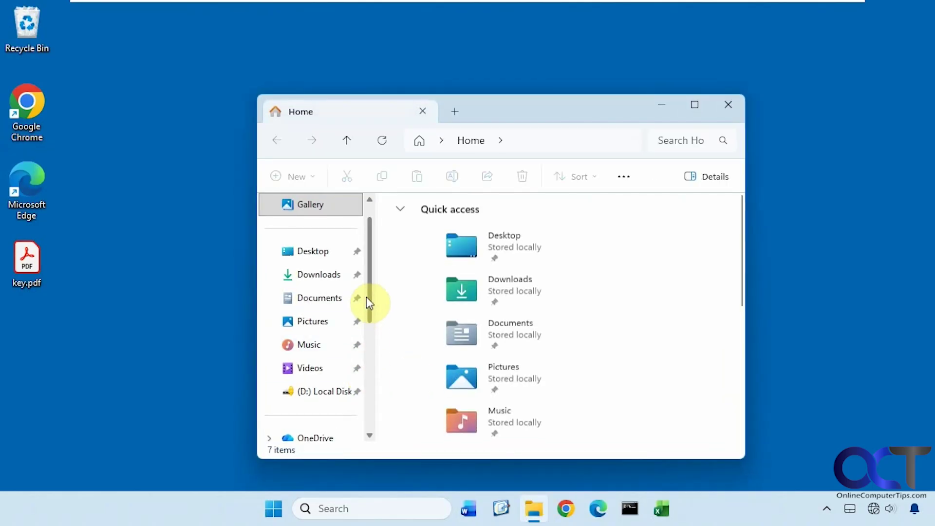
{"action": "left_click_drag", "start_coordinate": [371, 293], "coordinate": [368, 370]}
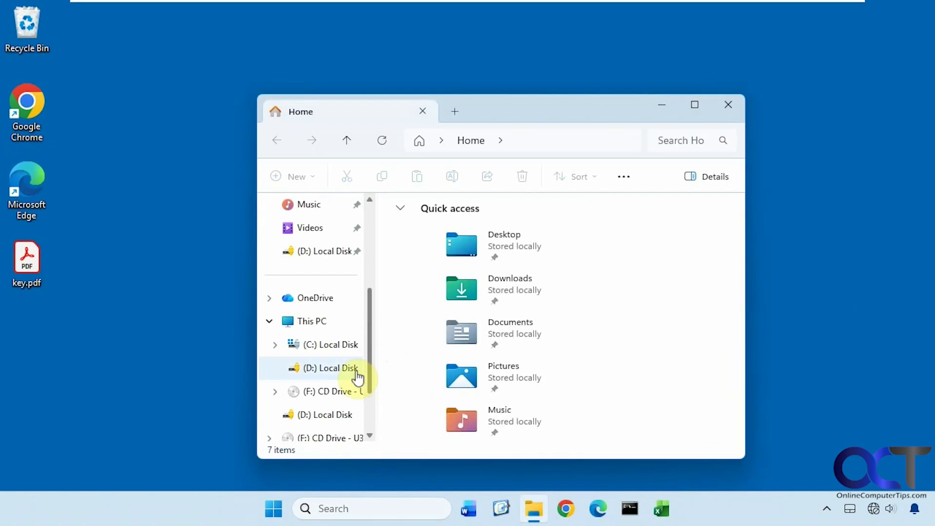
{"action": "left_click", "coordinate": [332, 370]}
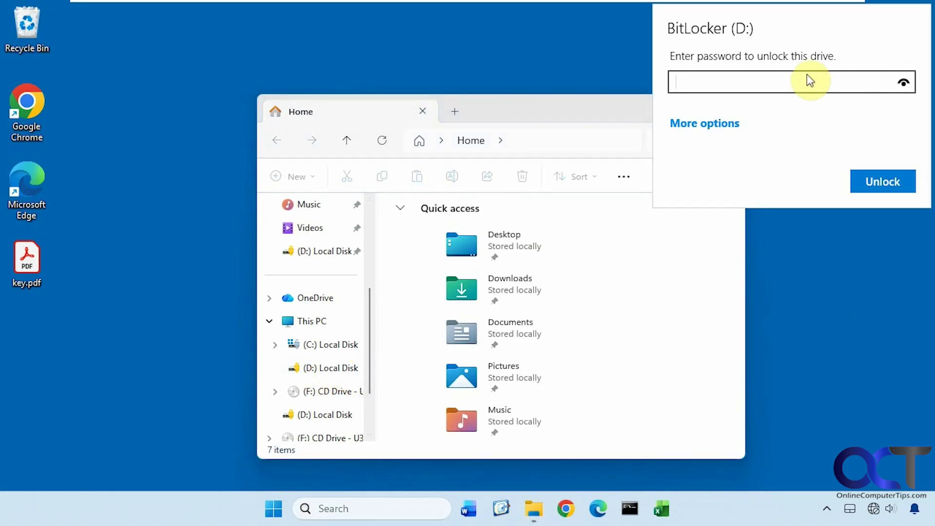
{"action": "type", "text": "*********"}
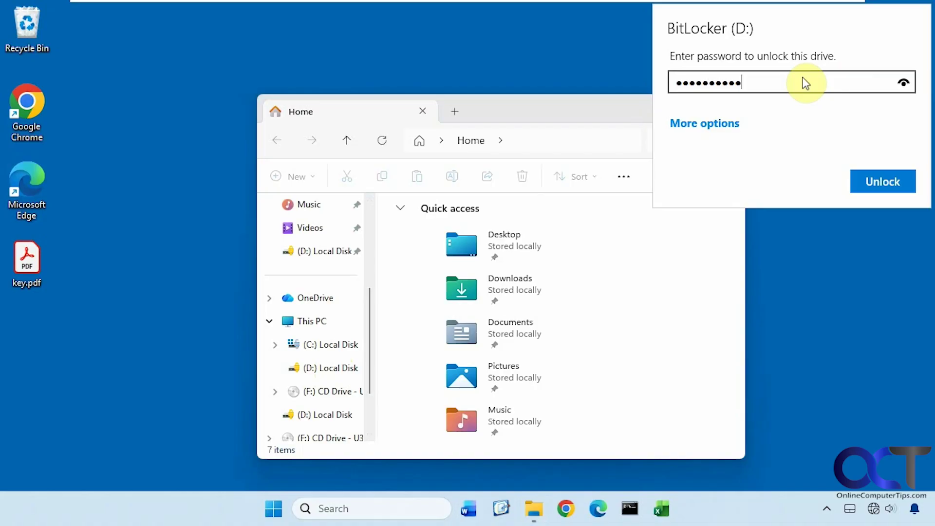
{"action": "key", "text": "Return"}
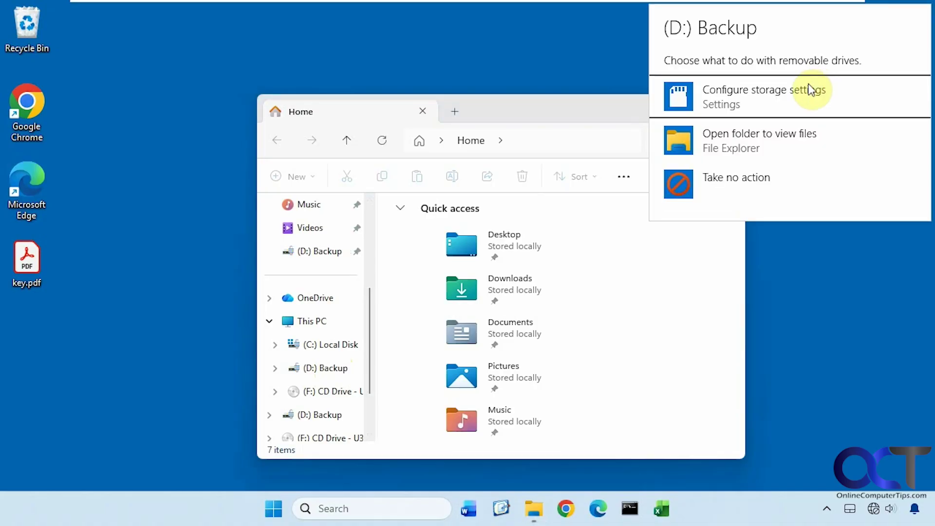
{"action": "left_click", "coordinate": [810, 142]}
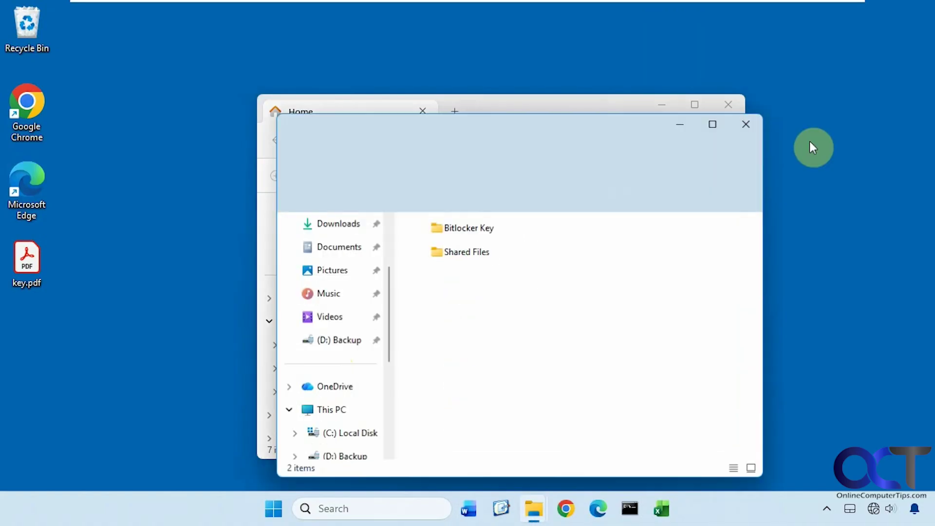
{"action": "left_click", "coordinate": [747, 123]}
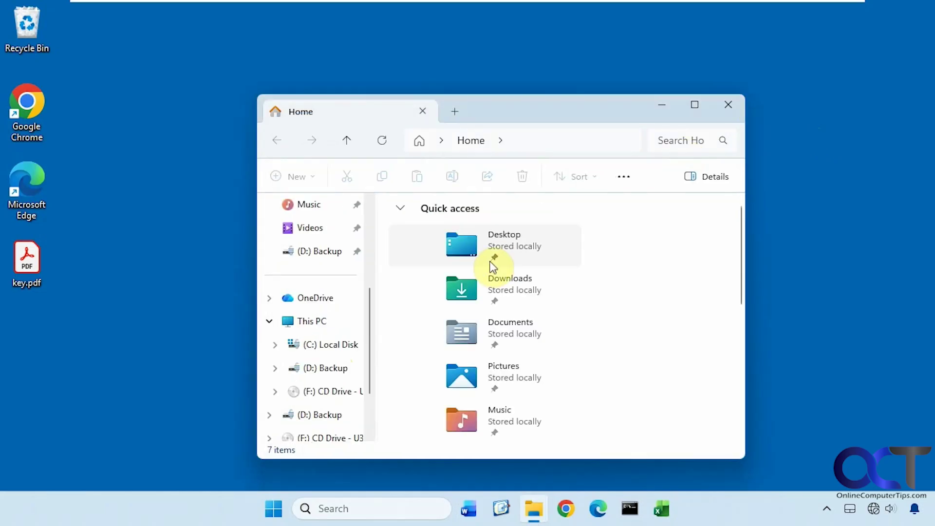
{"action": "left_click", "coordinate": [728, 105]}
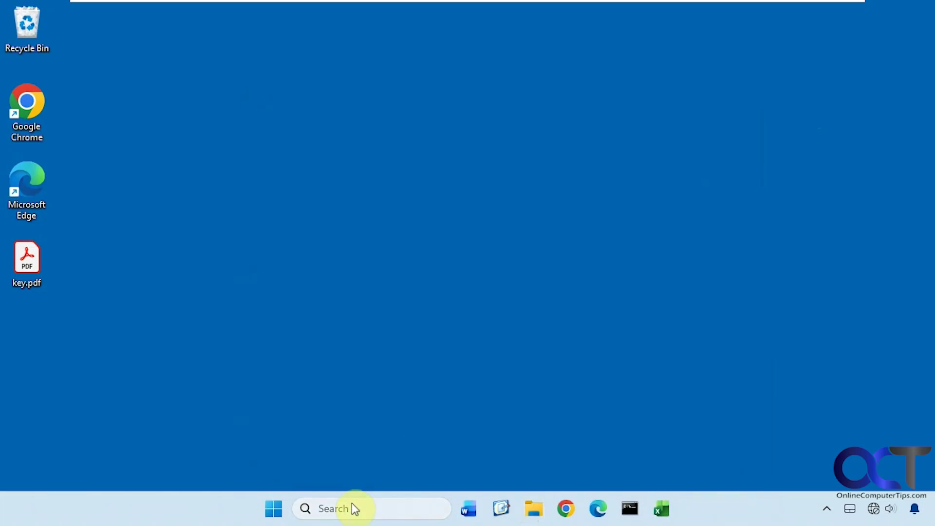
{"action": "left_click", "coordinate": [360, 507]}
{"action": "type", "text": "control"}
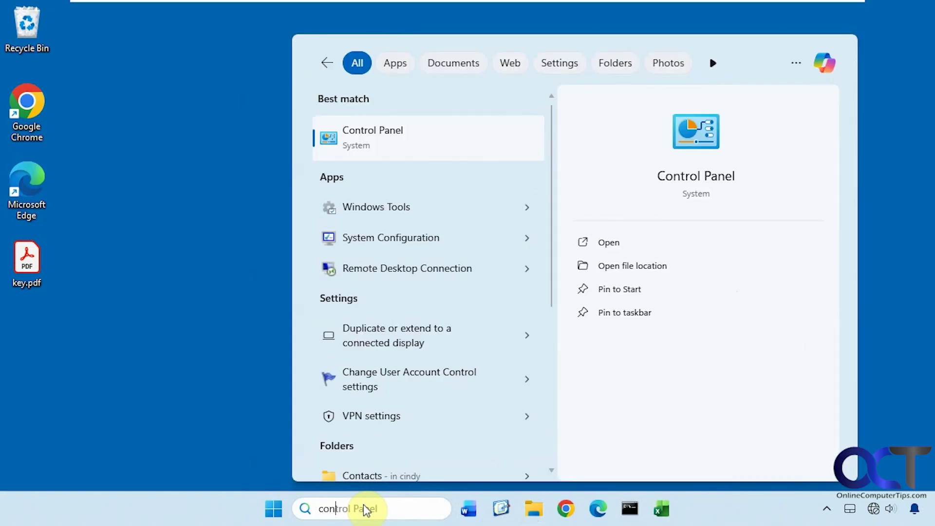
{"action": "left_click", "coordinate": [385, 139]}
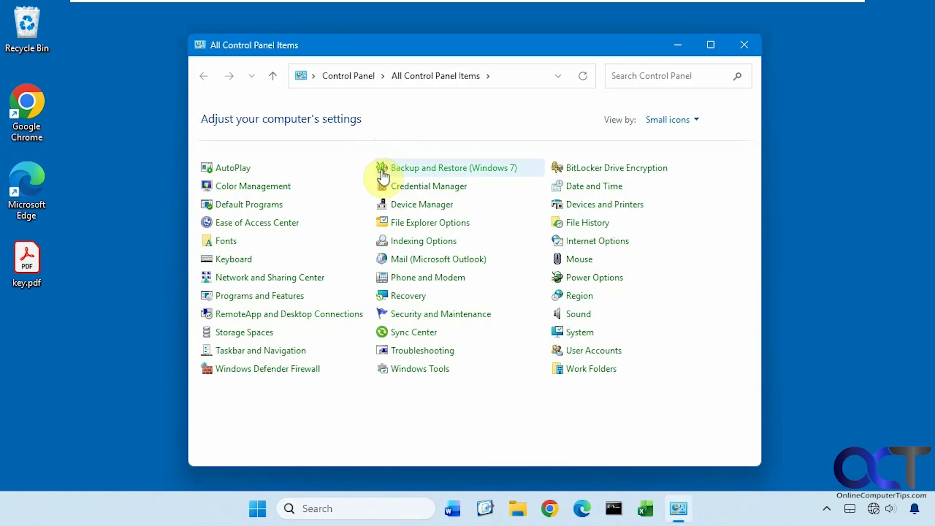
{"action": "left_click", "coordinate": [599, 171]}
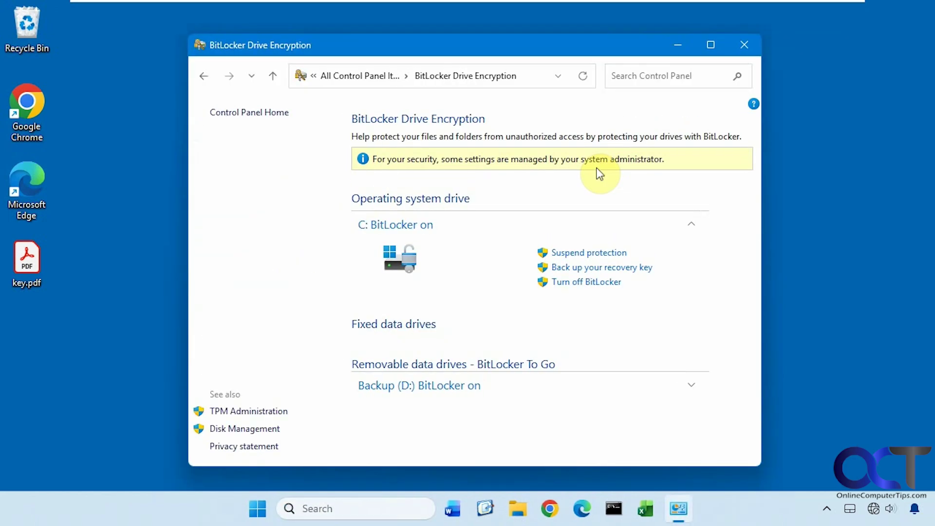
{"action": "left_click", "coordinate": [687, 388]}
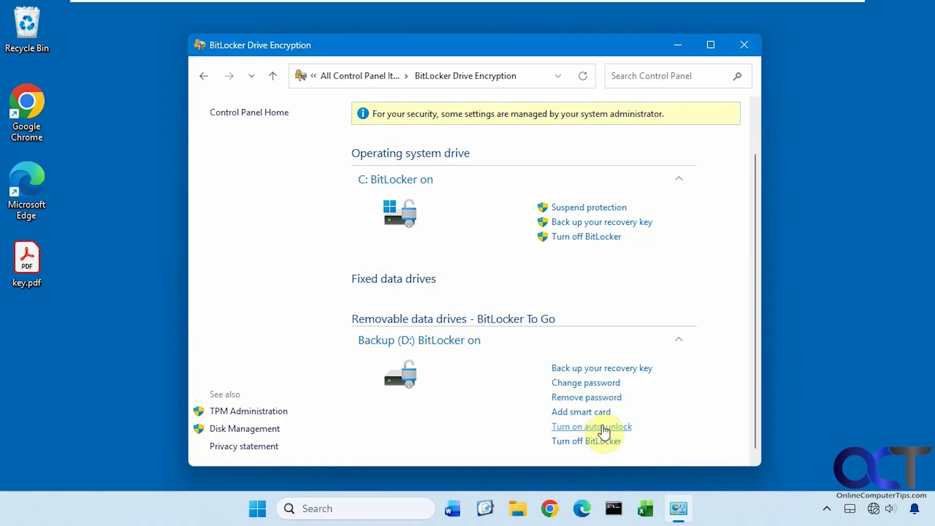
{"action": "left_click", "coordinate": [519, 501]}
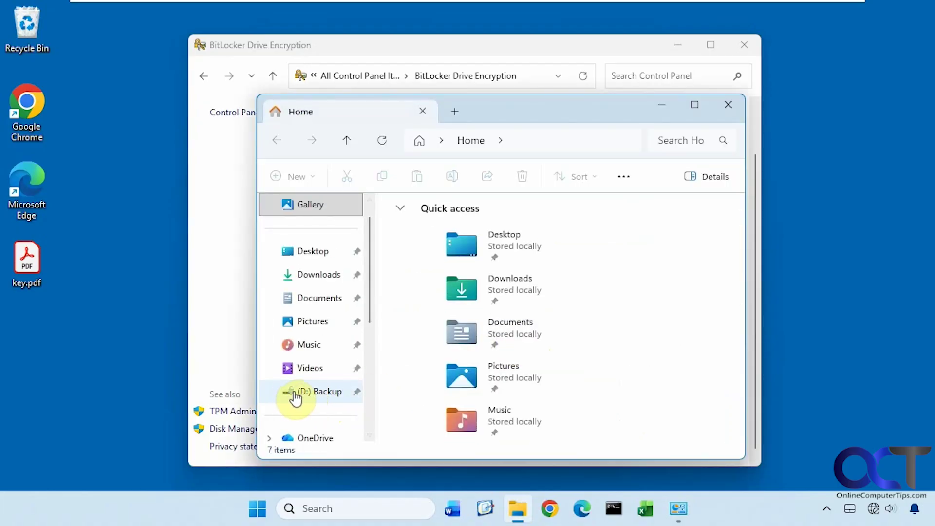
{"action": "scroll", "coordinate": [297, 403], "scroll_direction": "down", "scroll_amount": 1}
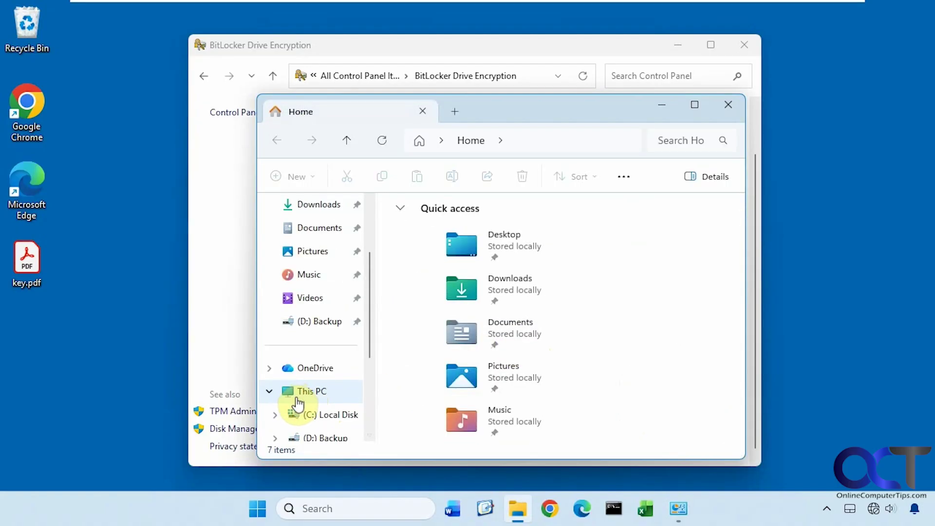
{"action": "left_click", "coordinate": [297, 398]}
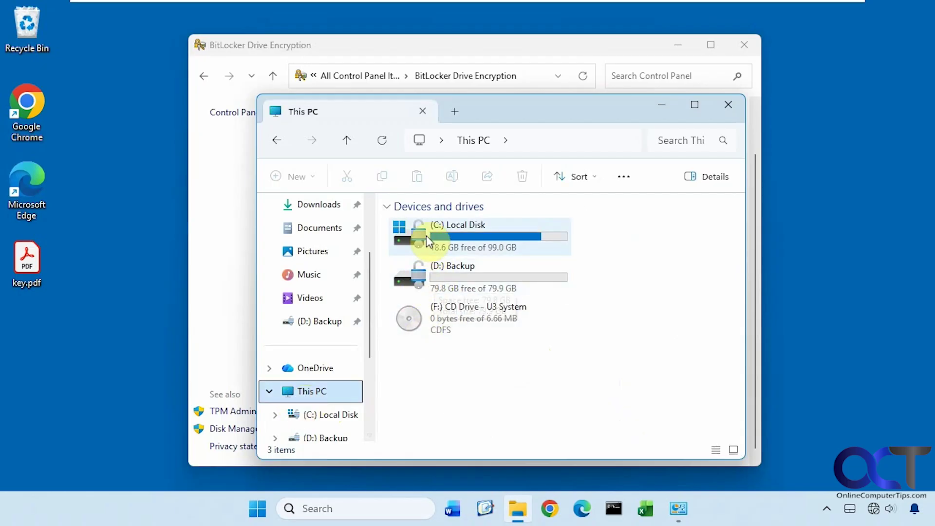
{"action": "left_click", "coordinate": [728, 104]}
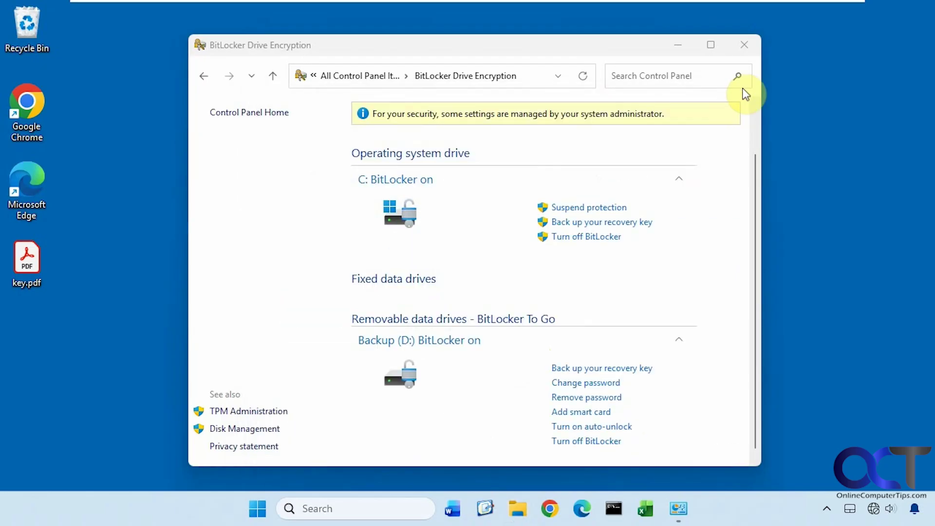
{"action": "left_click", "coordinate": [744, 45]}
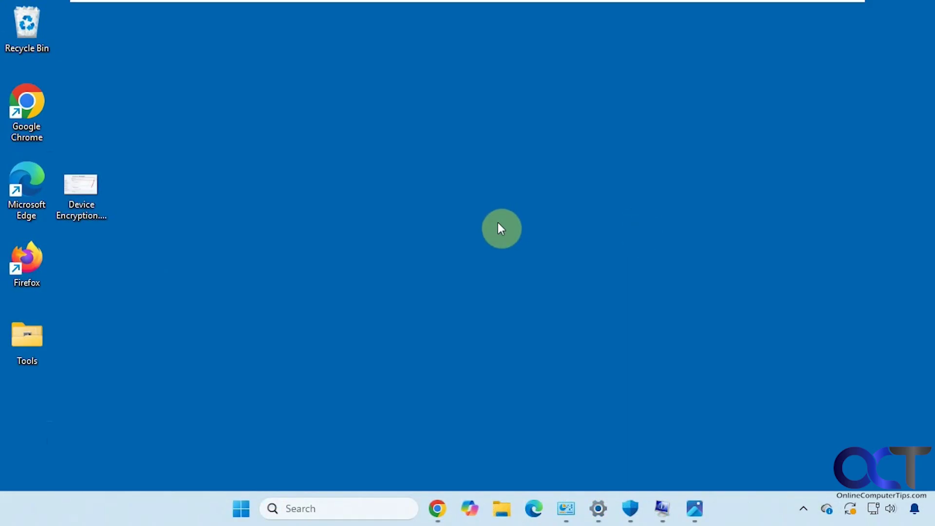
{"action": "left_click", "coordinate": [565, 510]}
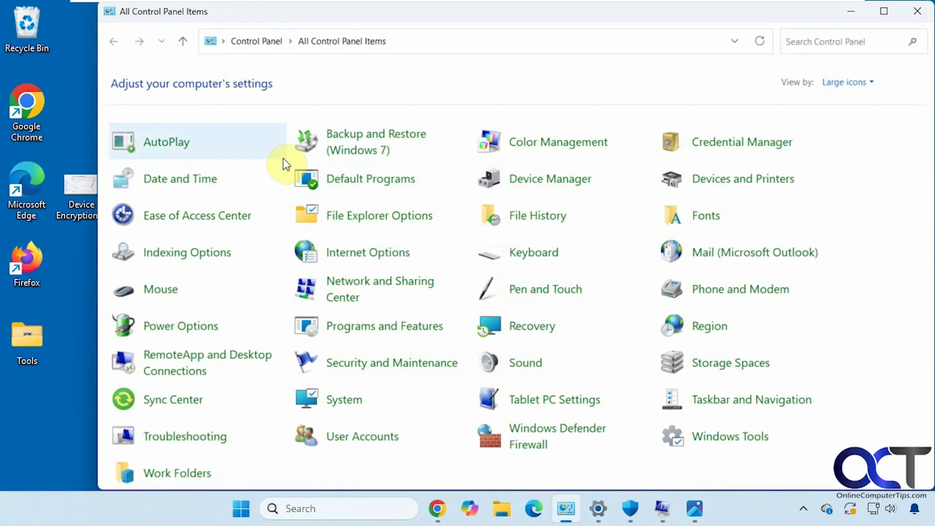
{"action": "left_click", "coordinate": [917, 11]}
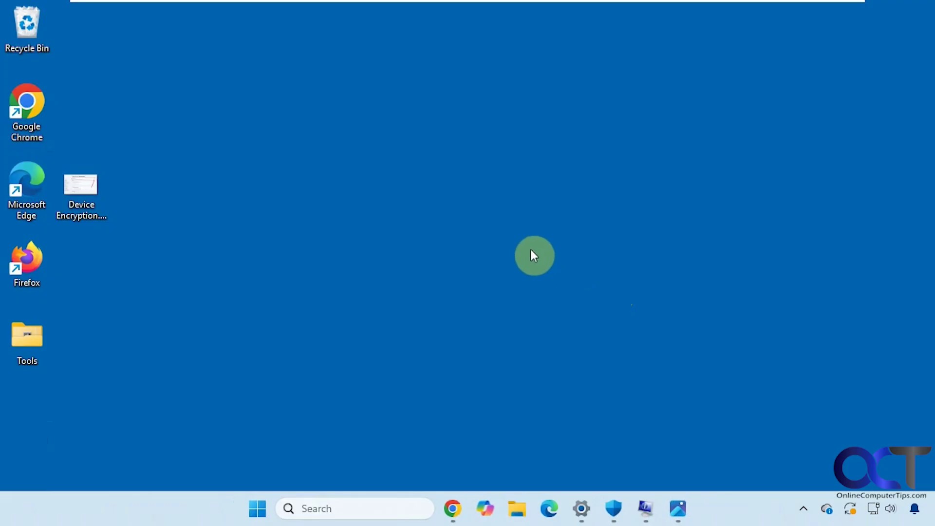
Open Settings on the Windows Security page and glance at the Device Encryption screenshot in Photos
{"action": "left_click", "coordinate": [581, 508]}
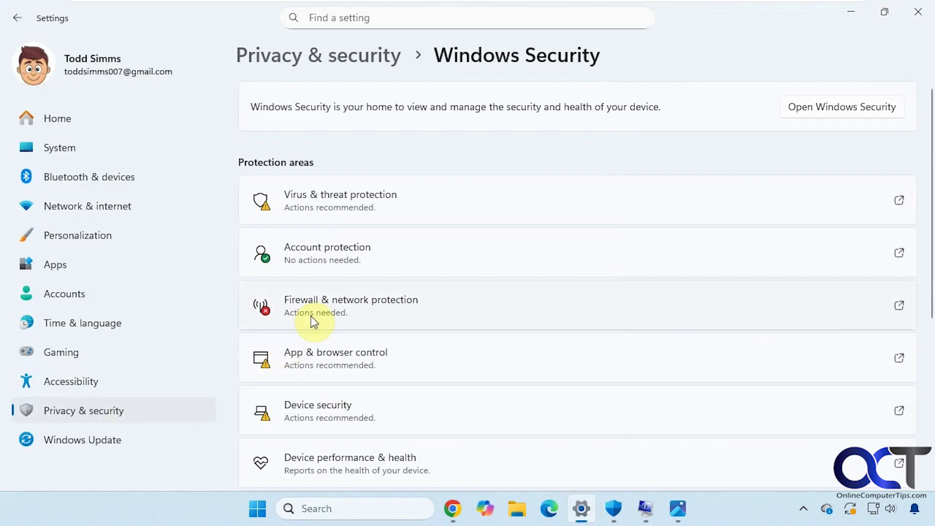
{"action": "scroll", "coordinate": [363, 300], "scroll_direction": "down", "scroll_amount": 4}
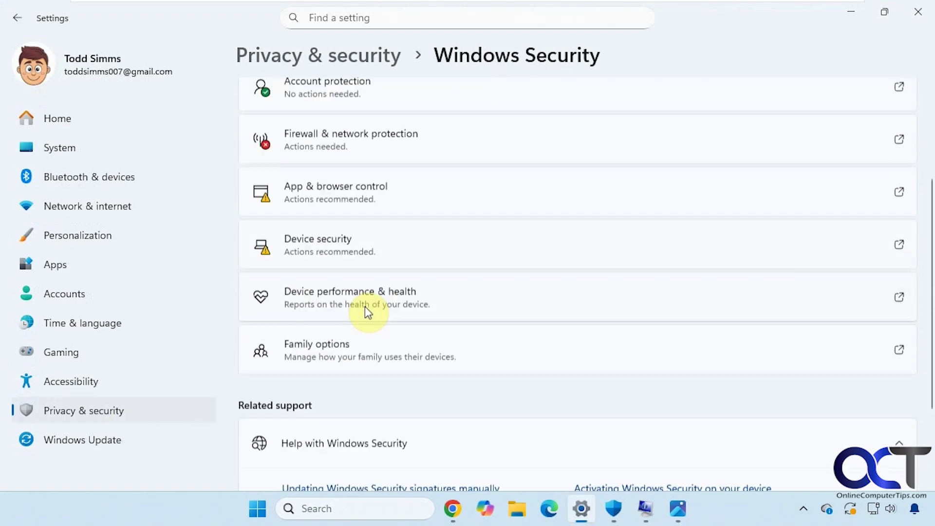
{"action": "scroll", "coordinate": [373, 316], "scroll_direction": "up", "scroll_amount": 4}
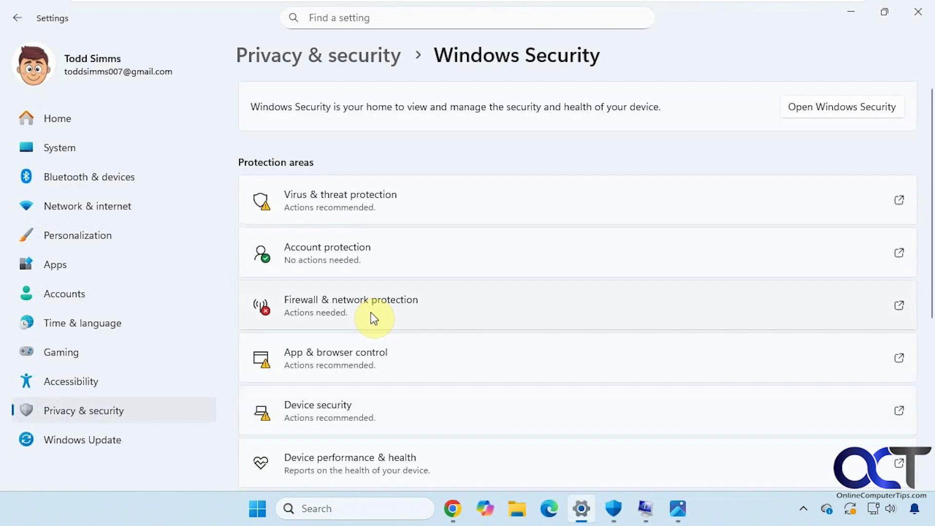
{"action": "left_click", "coordinate": [674, 510]}
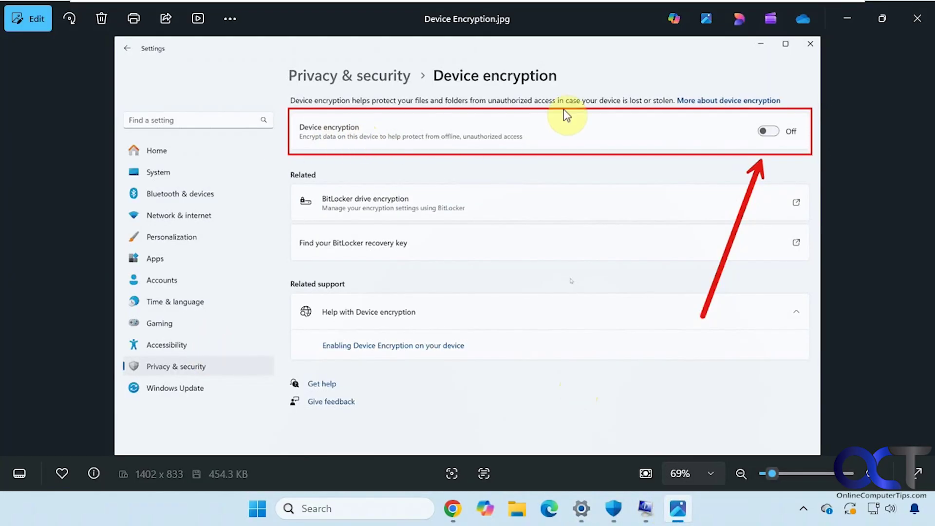
{"action": "left_click", "coordinate": [843, 19]}
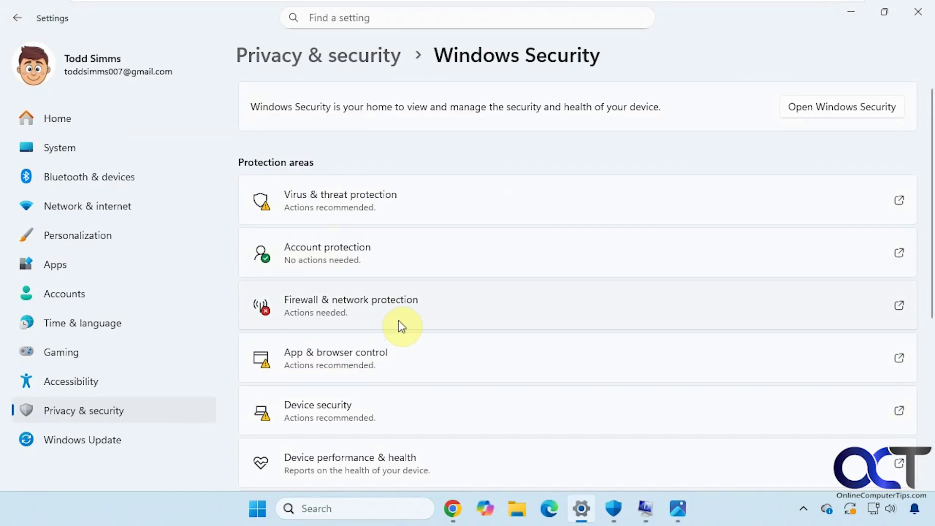
Open Windows Security's Device security page, which reports standard hardware security not supported
{"action": "scroll", "coordinate": [477, 363], "scroll_direction": "down", "scroll_amount": 2}
{"action": "scroll", "coordinate": [477, 368], "scroll_direction": "down", "scroll_amount": 2}
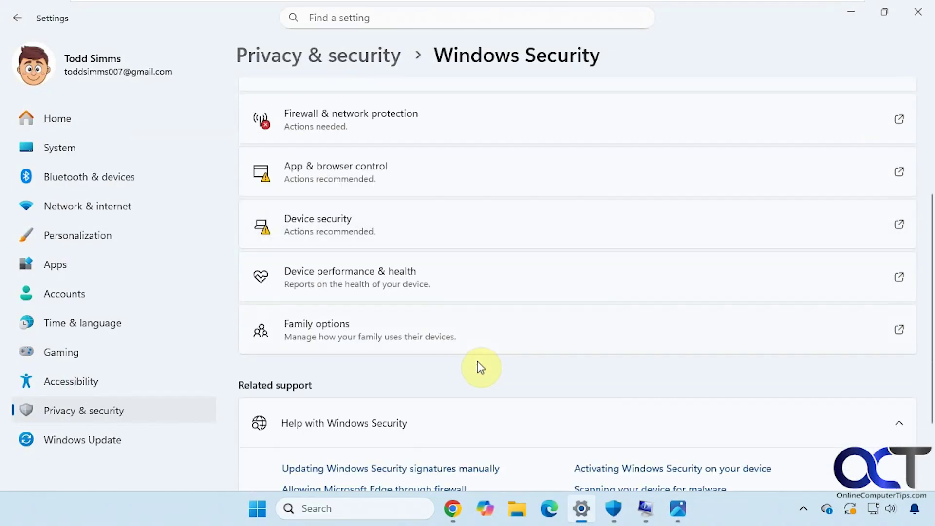
{"action": "scroll", "coordinate": [479, 297], "scroll_direction": "down", "scroll_amount": 2}
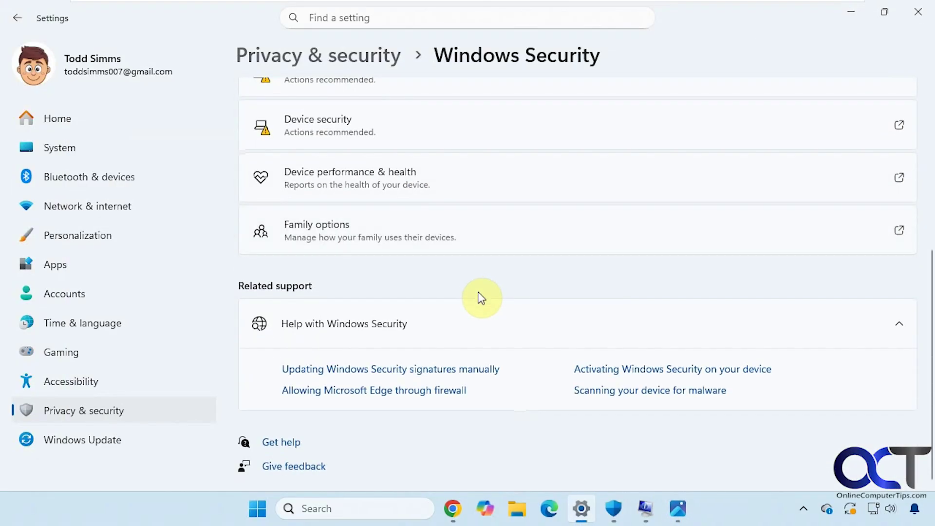
{"action": "left_click", "coordinate": [613, 508]}
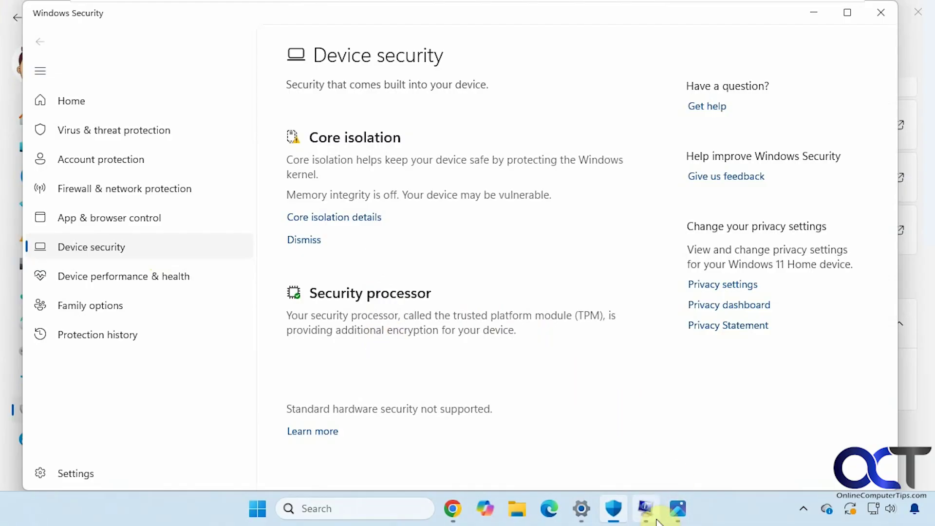
In System Information's System Summary, select Automatic Device Encryption to see PCR7 and HSTI failure reasons
{"action": "left_click", "coordinate": [646, 509]}
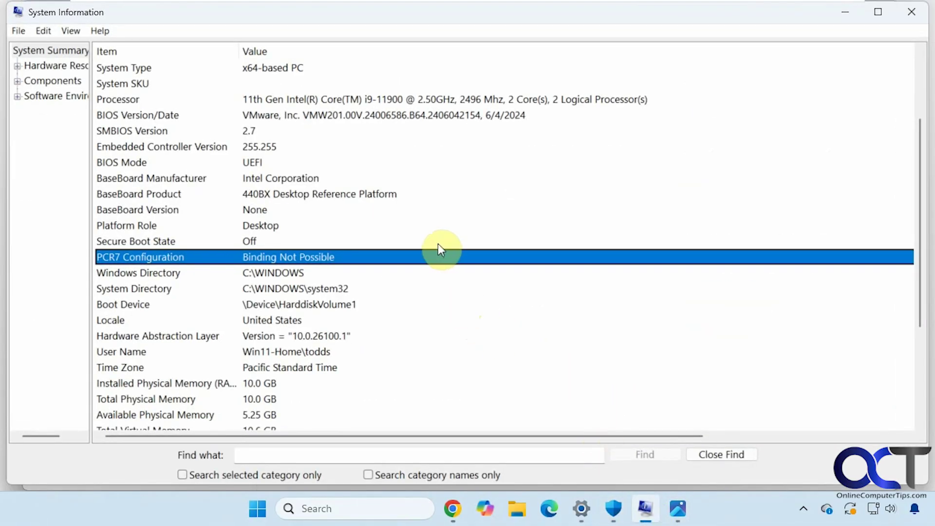
{"action": "scroll", "coordinate": [273, 280], "scroll_direction": "down", "scroll_amount": 3}
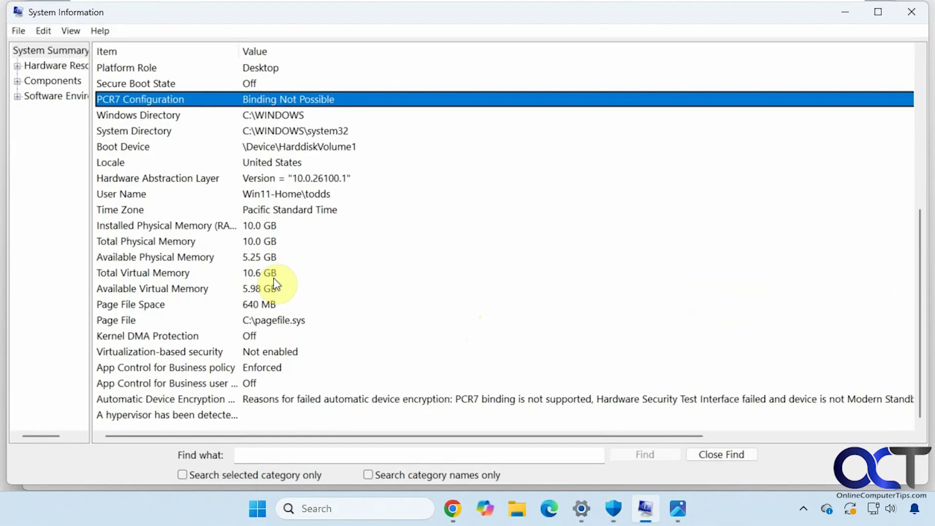
{"action": "left_click", "coordinate": [158, 401]}
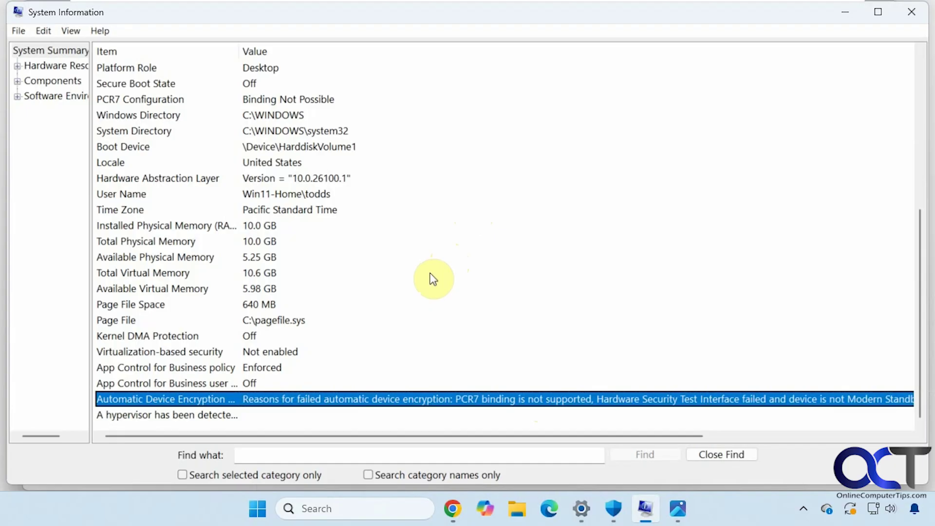
Switch from Settings to Photos showing Device Encryption.jpg with device encryption Off
{"action": "left_click", "coordinate": [582, 509]}
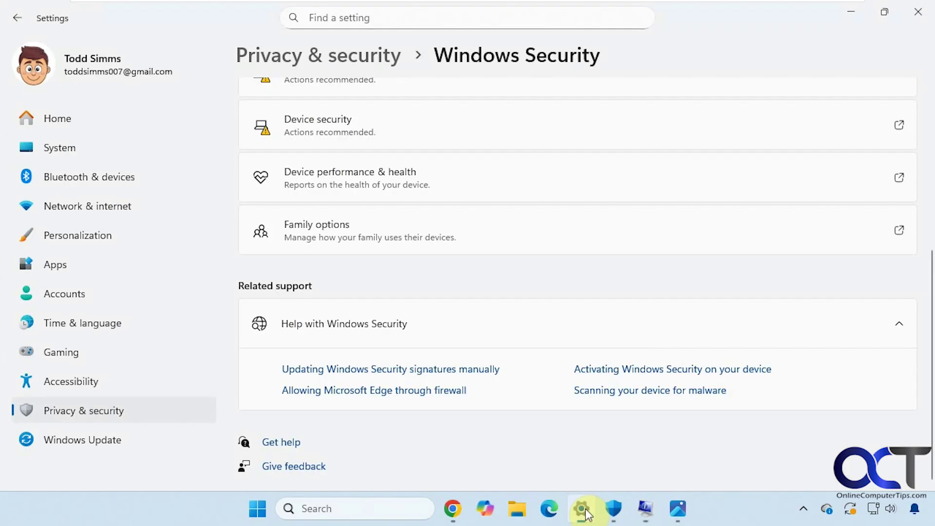
{"action": "left_click", "coordinate": [675, 510]}
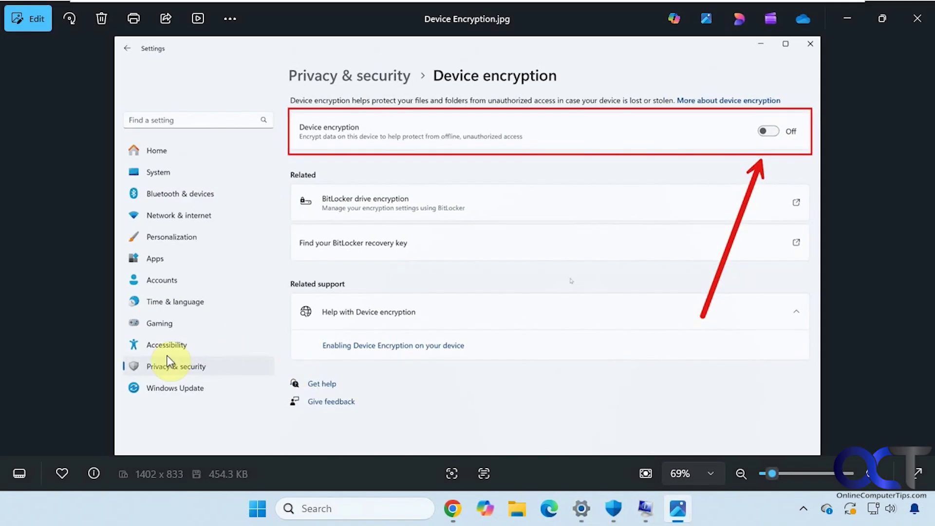